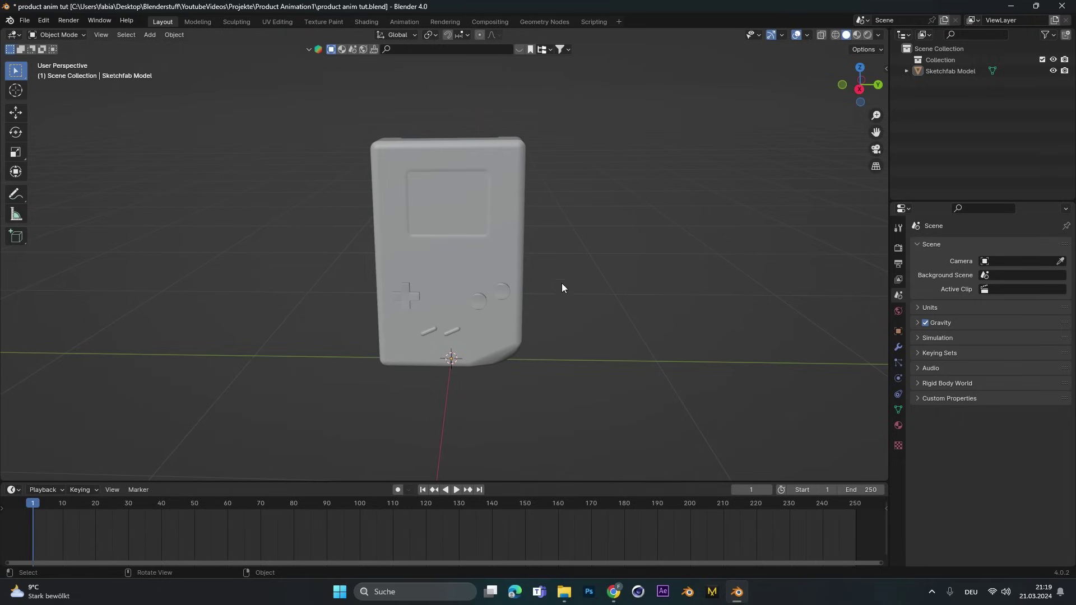
# Step: Deselect the Game Boy model and bring up the Add object menu in the viewport
pyautogui.click(491, 258)
pyautogui.click(536, 352)
pyautogui.scroll(-3, 526, 261)
pyautogui.hotkey('shift', 'a')
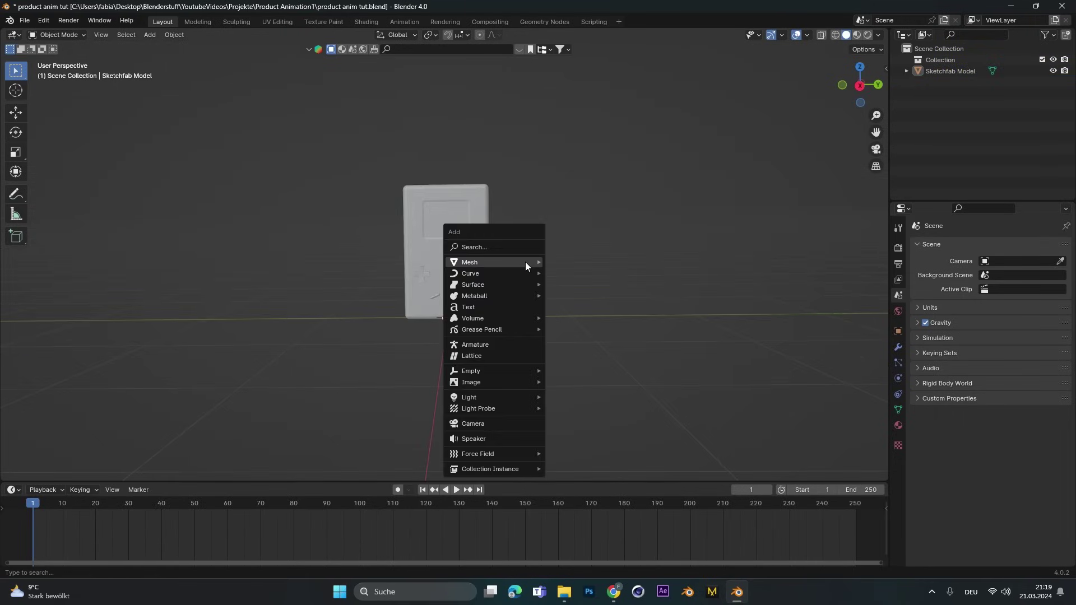
# Step: Add a Plain Axes Empty at the origin and select the Game Boy model
pyautogui.moveTo(500, 379)
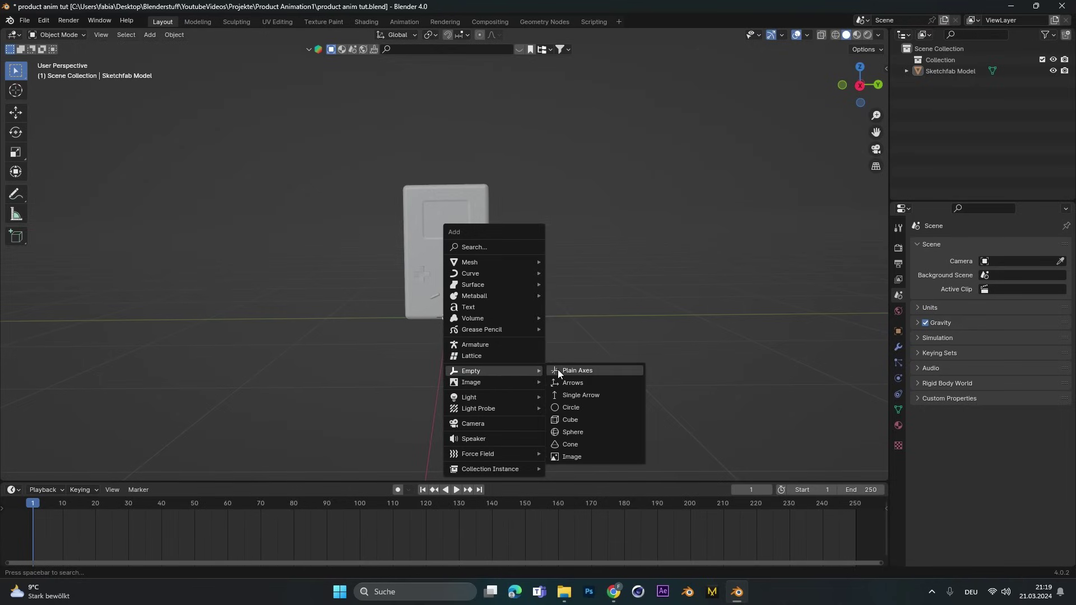
pyautogui.click(557, 369)
pyautogui.click(450, 229)
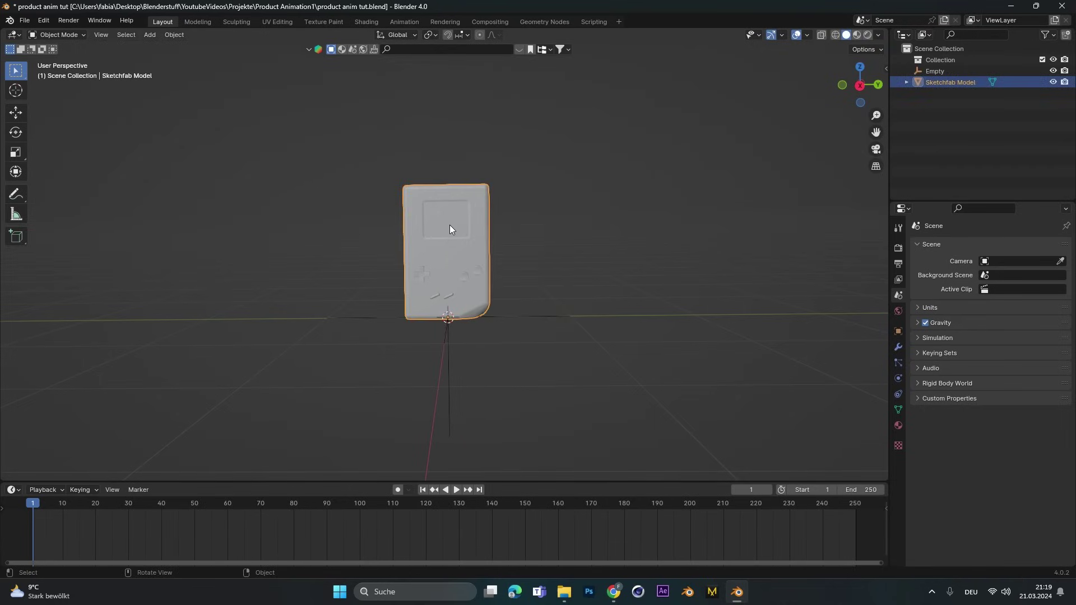
# Step: Give the Game Boy an Array modifier using Object Offset instead of Relative Offset
pyautogui.click(899, 347)
pyautogui.click(919, 246)
pyautogui.write('arr')
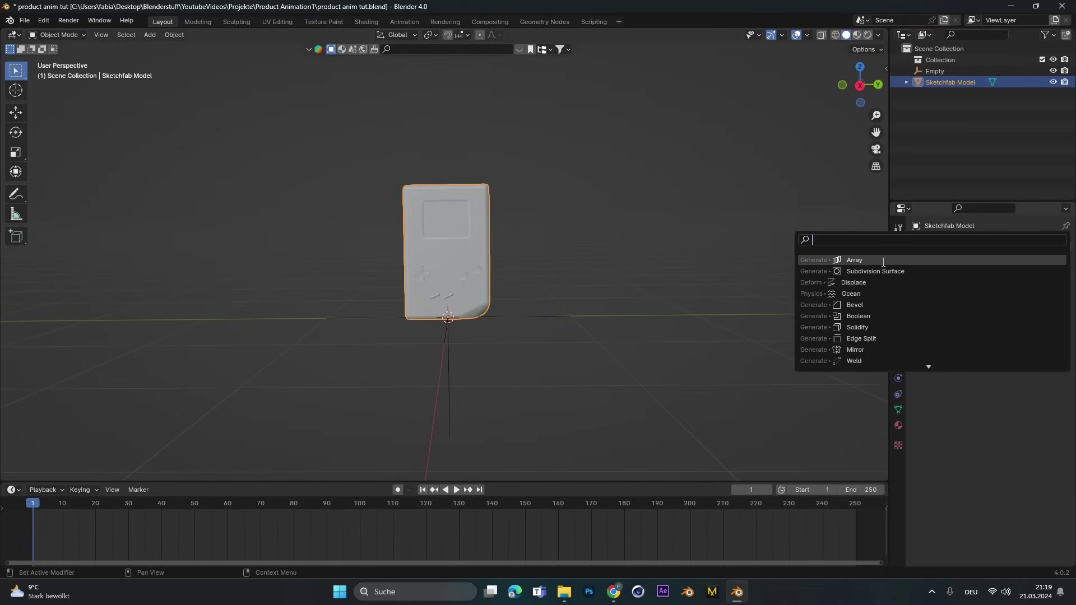
pyautogui.press('Return')
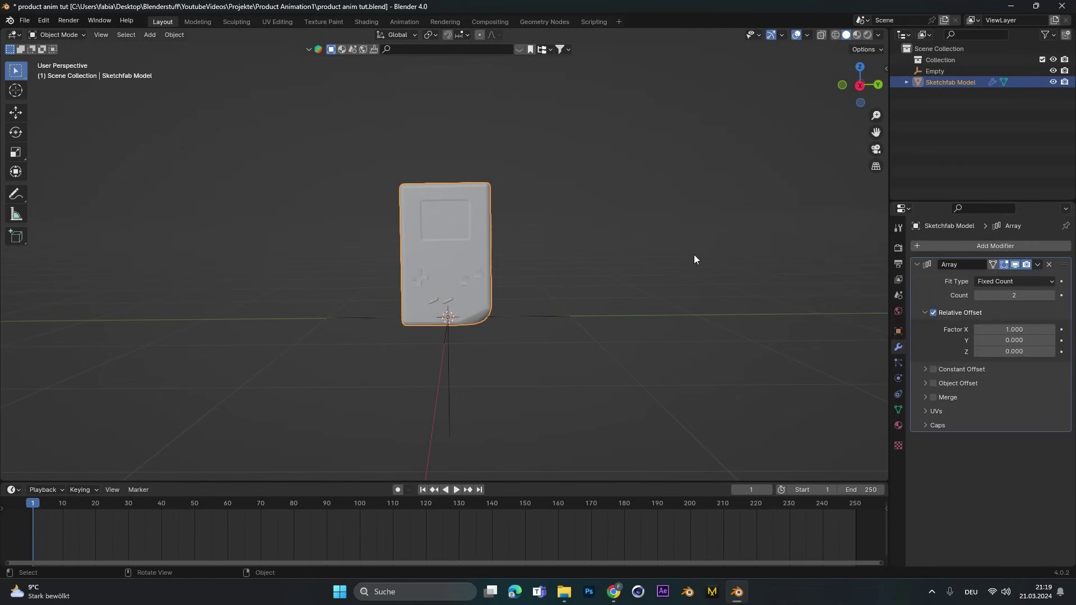
pyautogui.click(935, 314)
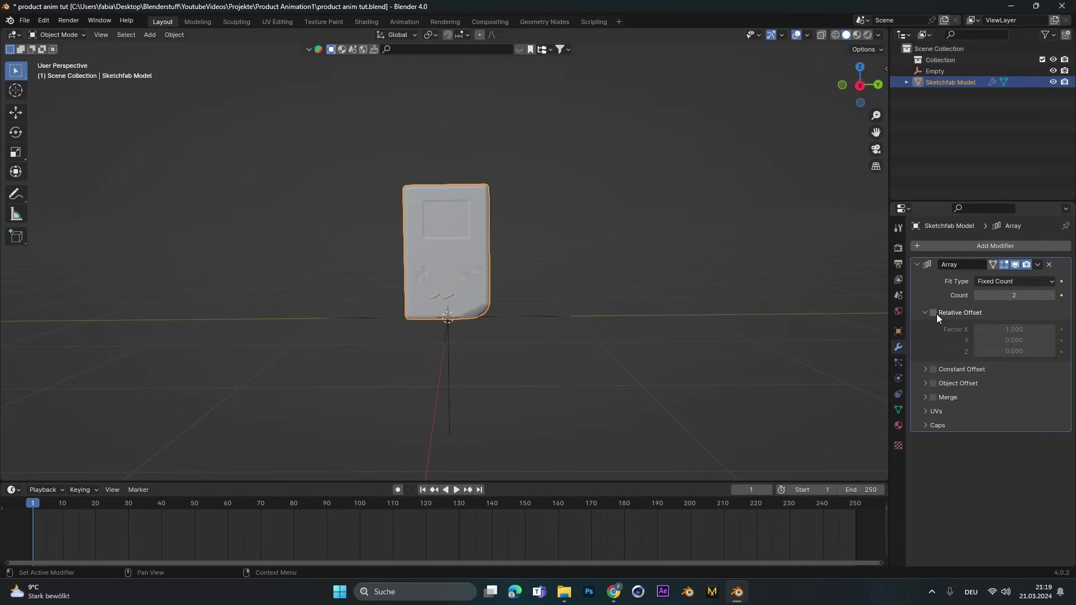
pyautogui.click(933, 384)
pyautogui.click(925, 384)
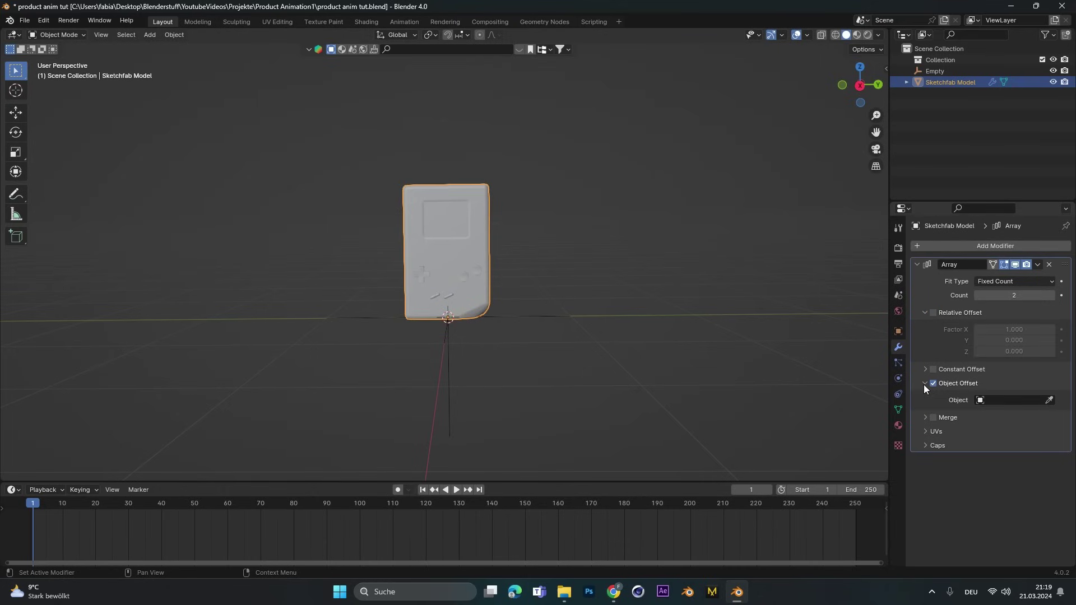
# Step: Set the Empty as the array's offset object and rotate the Empty
pyautogui.click(1004, 402)
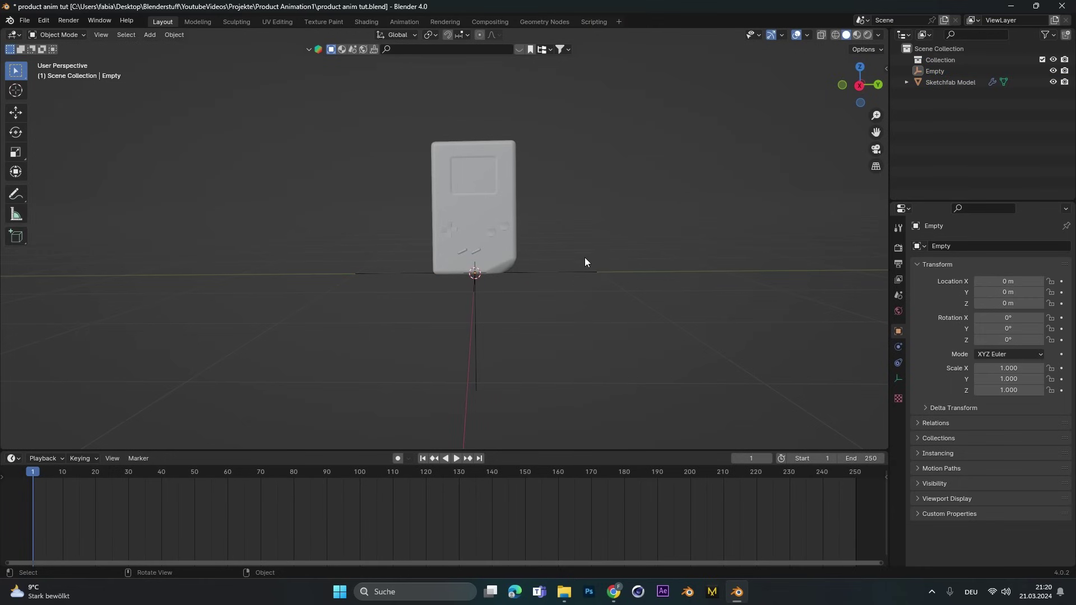
pyautogui.click(591, 273)
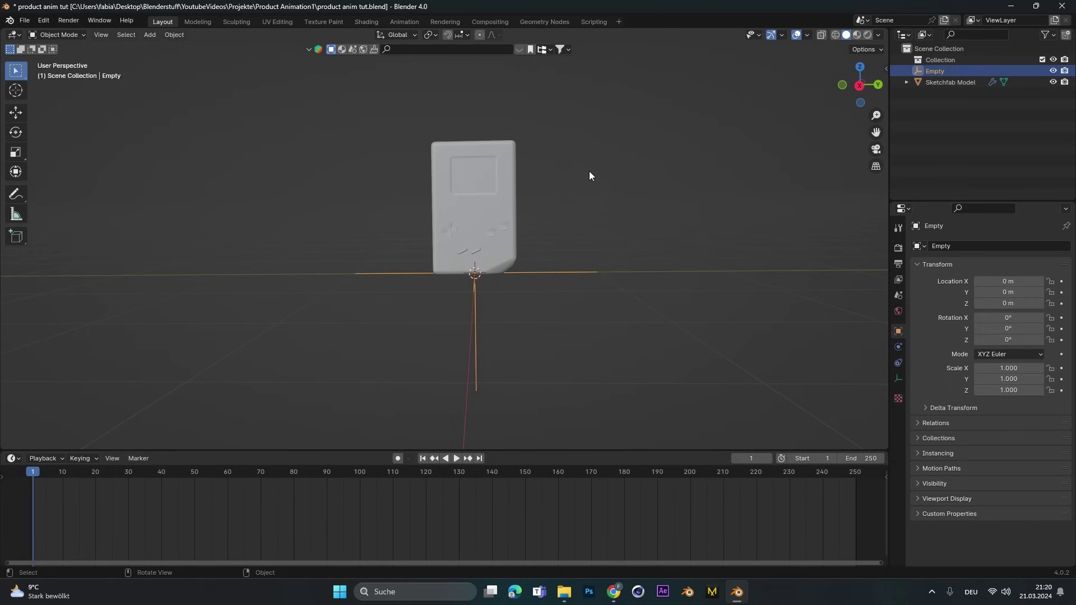
pyautogui.press('r')
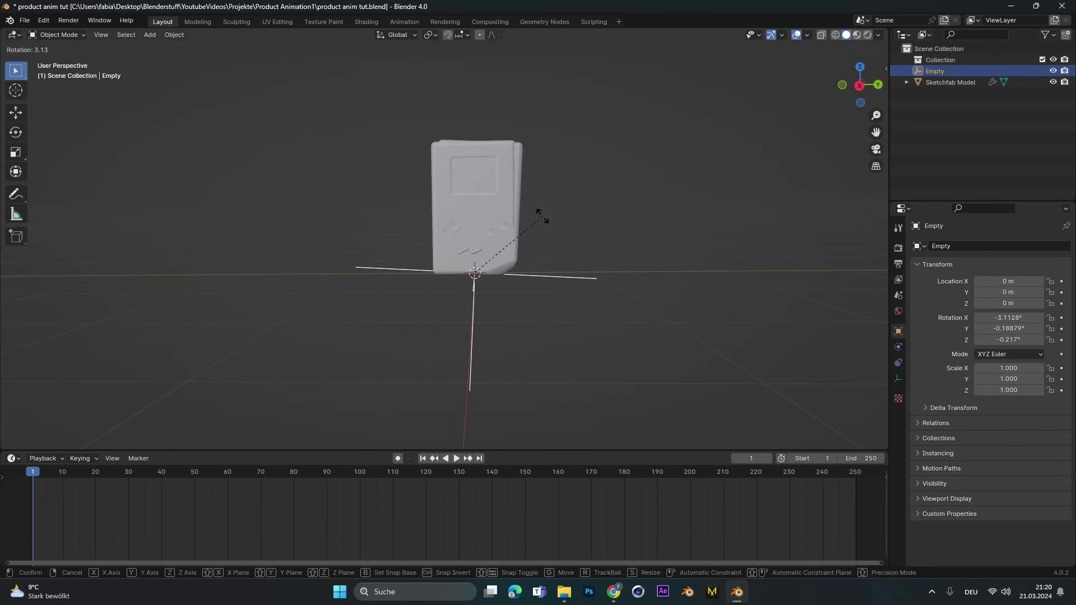
pyautogui.click(358, 236)
# Step: Raise the Game Boy's Array count to 7 so the copies fan out
pyautogui.click(392, 246)
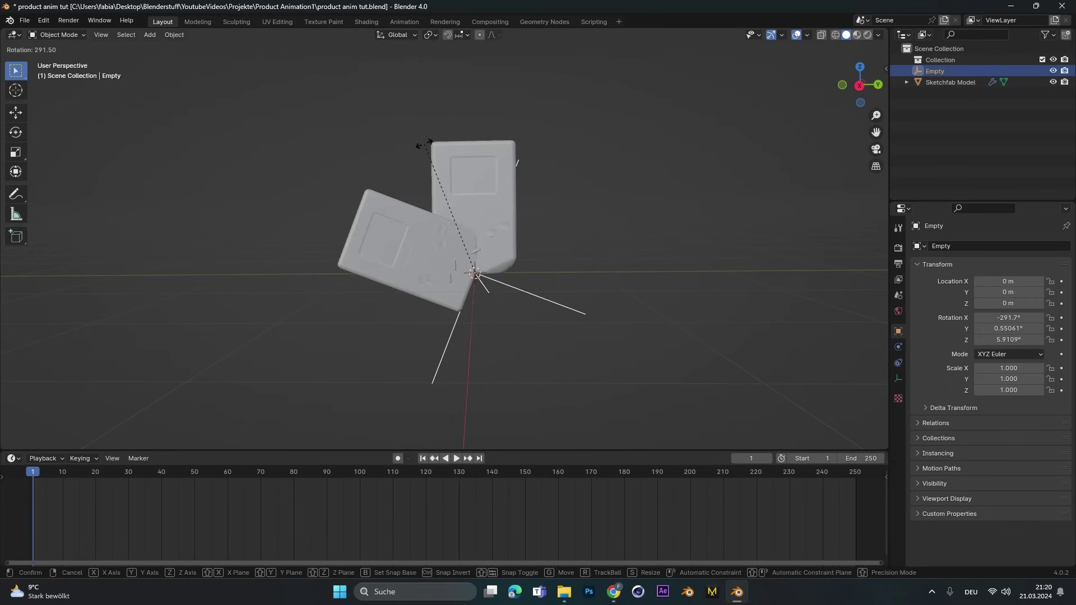
pyautogui.click(899, 347)
pyautogui.moveTo(1020, 295); pyautogui.dragTo(1065, 295)
pyautogui.click(448, 355)
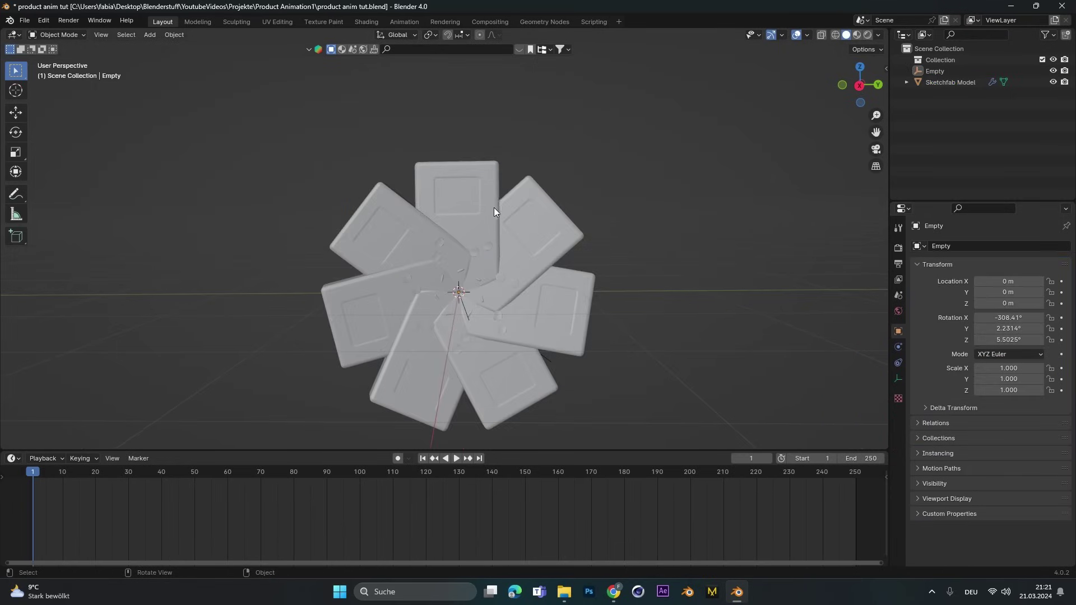
pyautogui.click(401, 279)
pyautogui.click(451, 192)
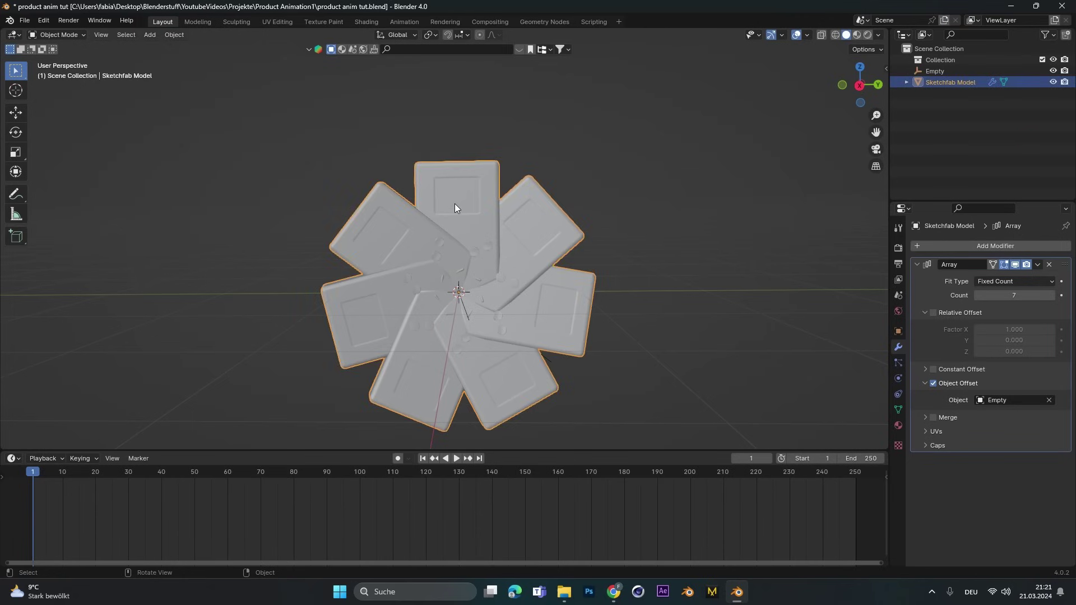
# Step: In Edit Mode, move the Game Boy mesh up from the centre and rotate it
pyautogui.press('Tab')
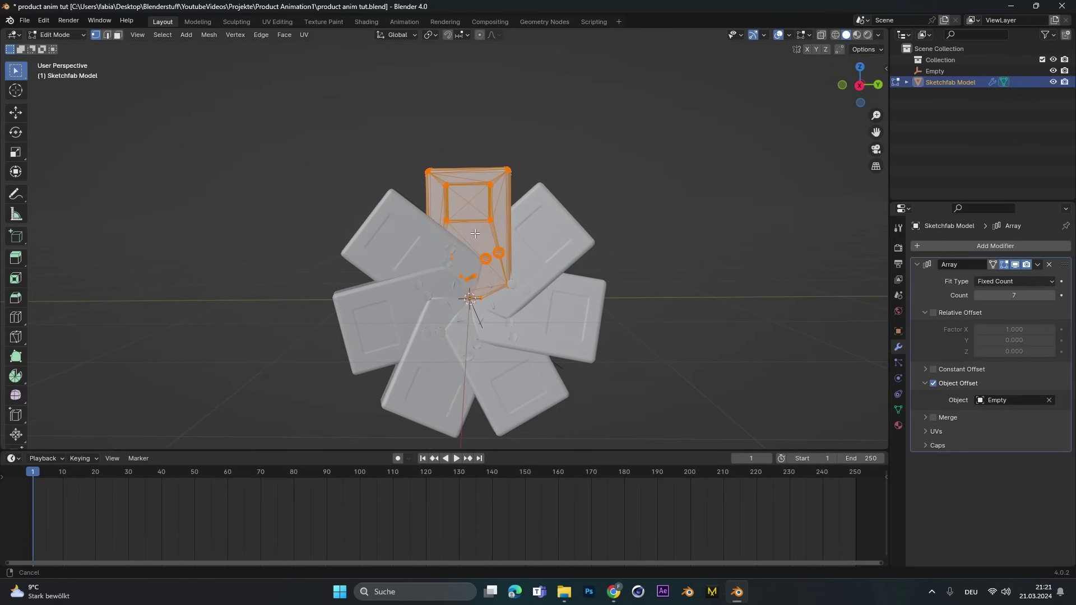
pyautogui.press('g')
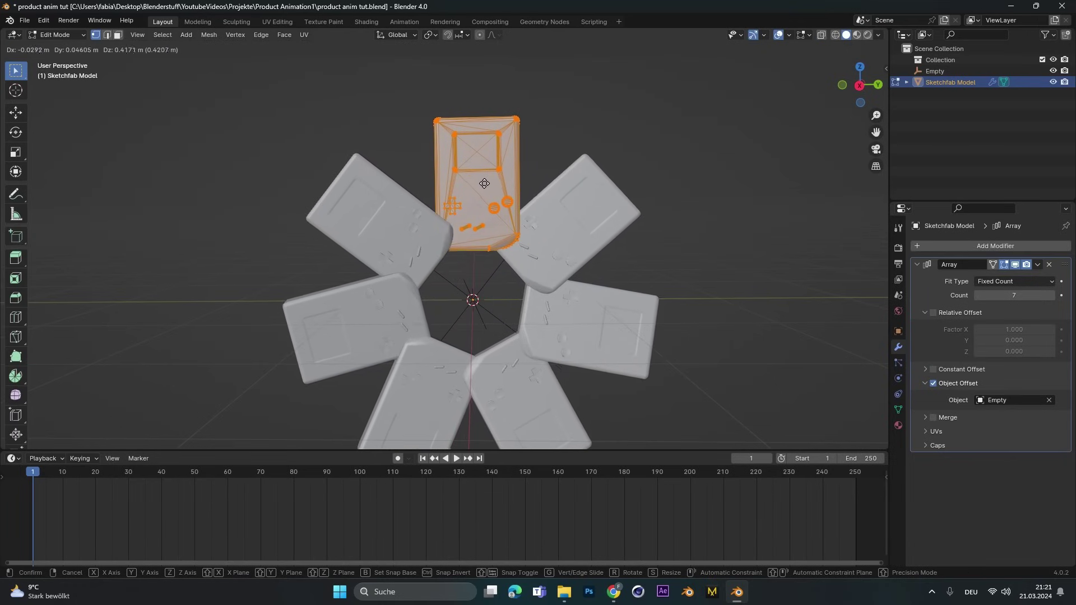
pyautogui.click(476, 185)
pyautogui.moveTo(475, 185); pyautogui.dragTo(504, 163, button='middle')
pyautogui.press('r')
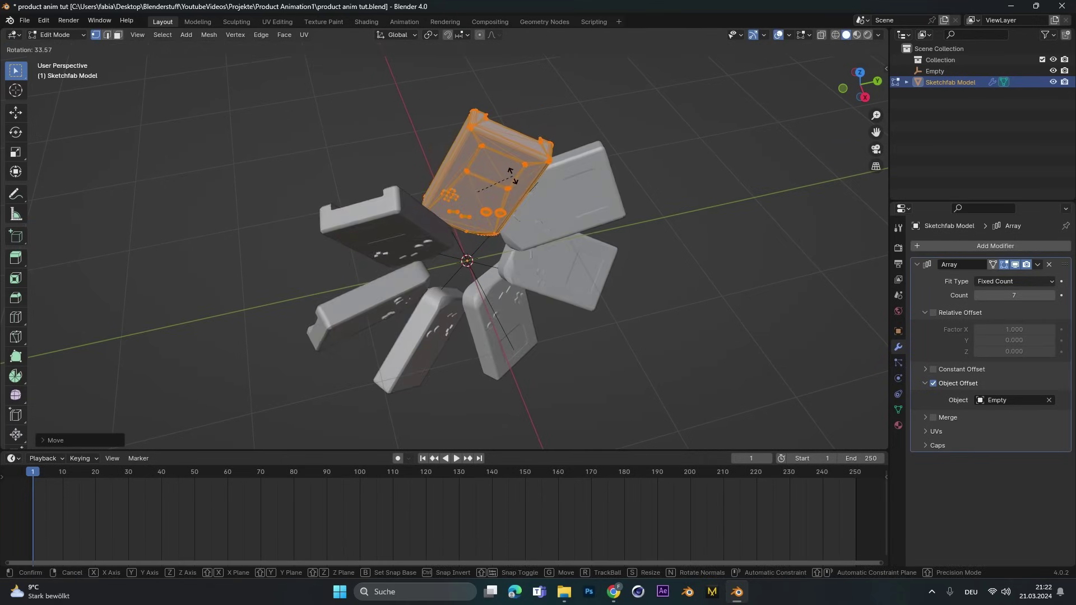
pyautogui.click(511, 185)
pyautogui.moveTo(512, 185); pyautogui.dragTo(482, 259, button='middle')
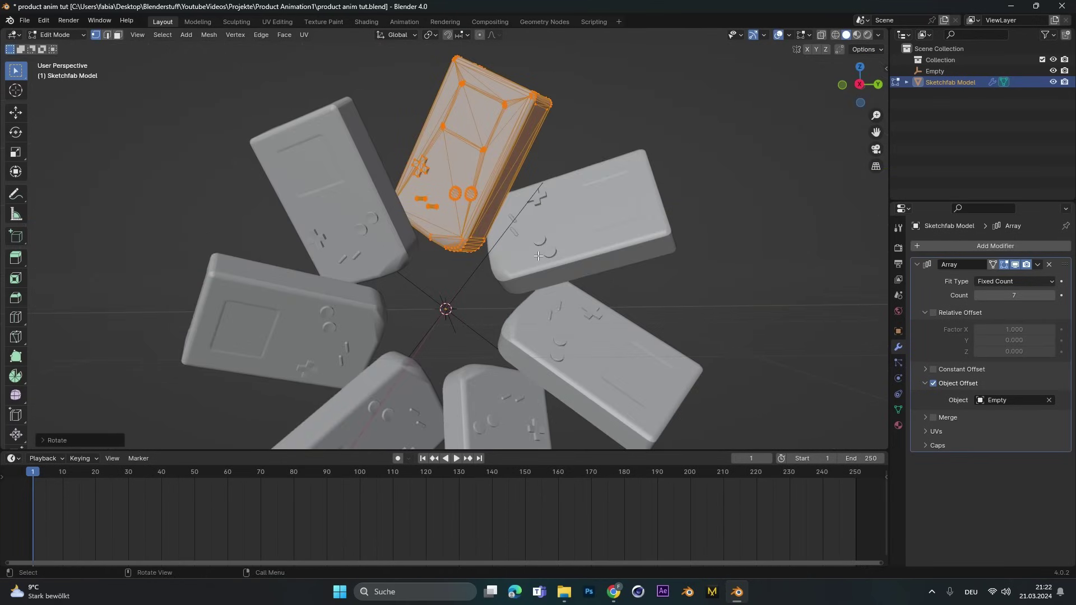
# Step: Back in Object Mode, move the Game Boy so its copies form a ring, then inspect it
pyautogui.press('Tab')
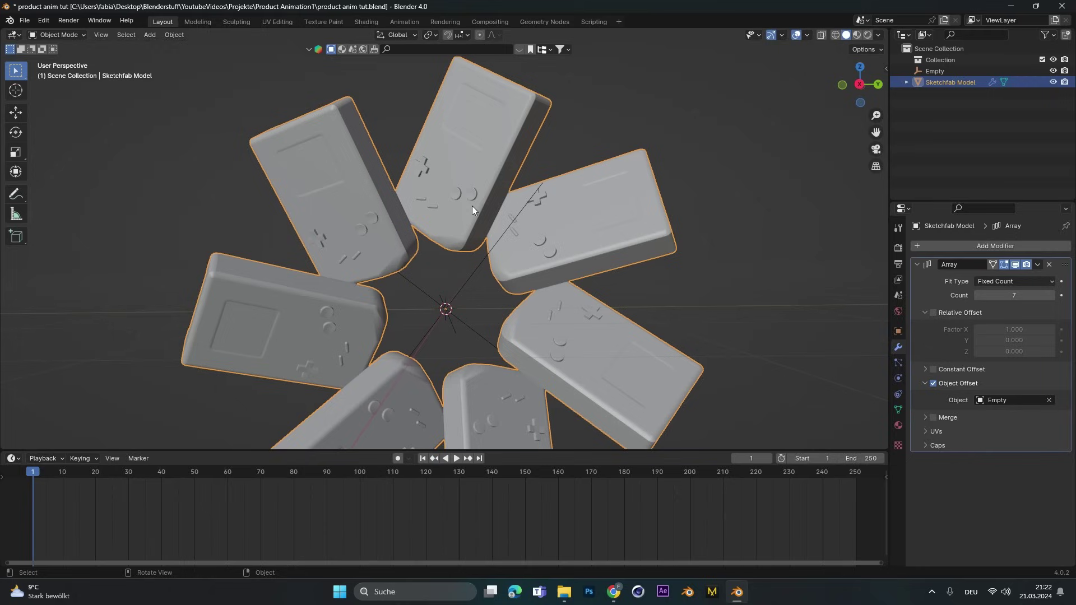
pyautogui.press('g')
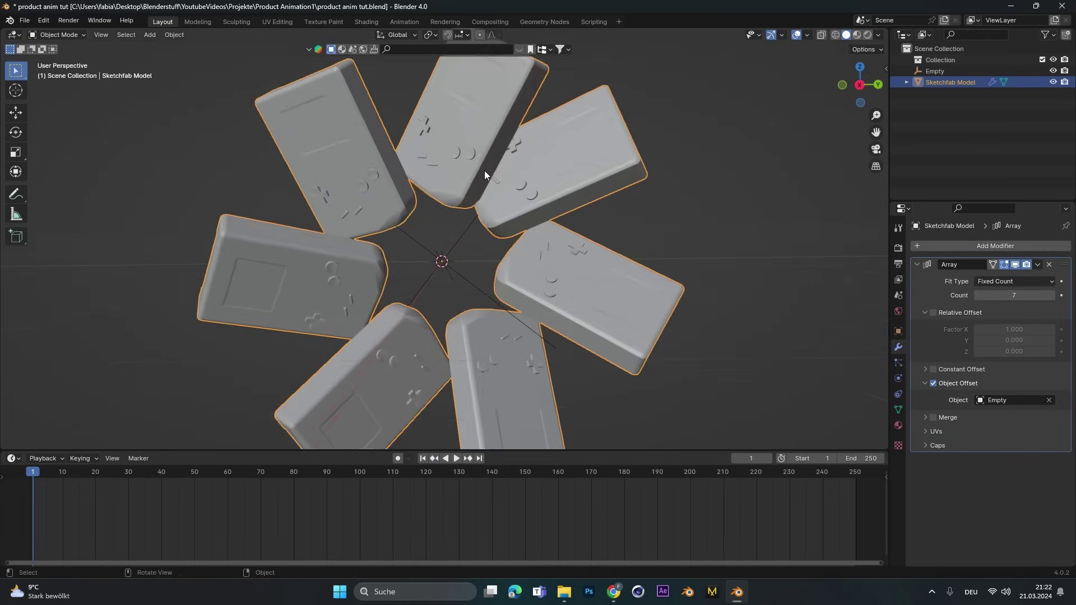
pyautogui.click(440, 295)
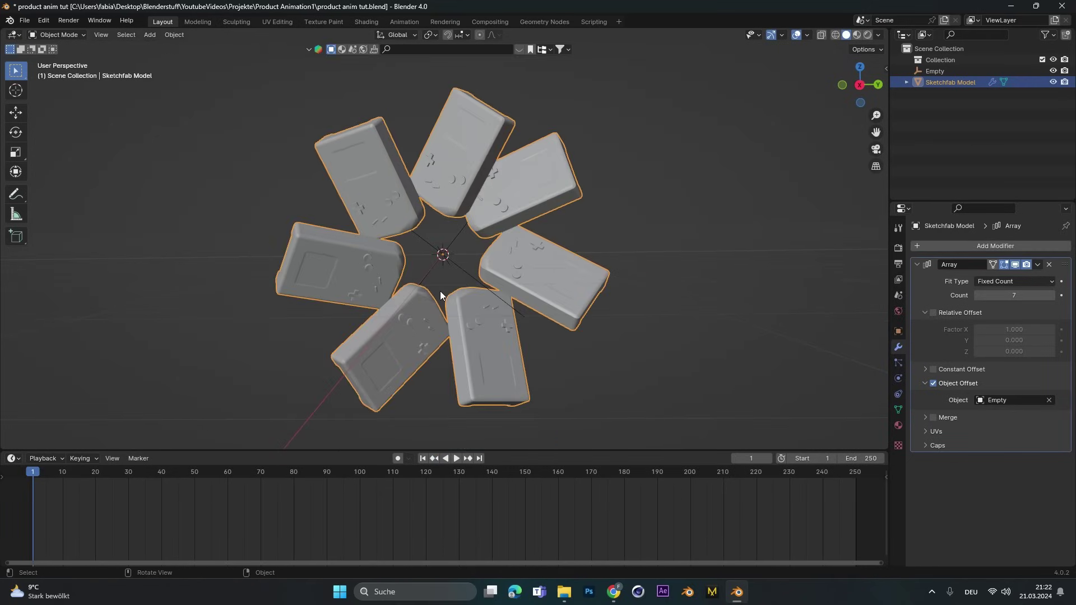
pyautogui.scroll(5, 461, 202)
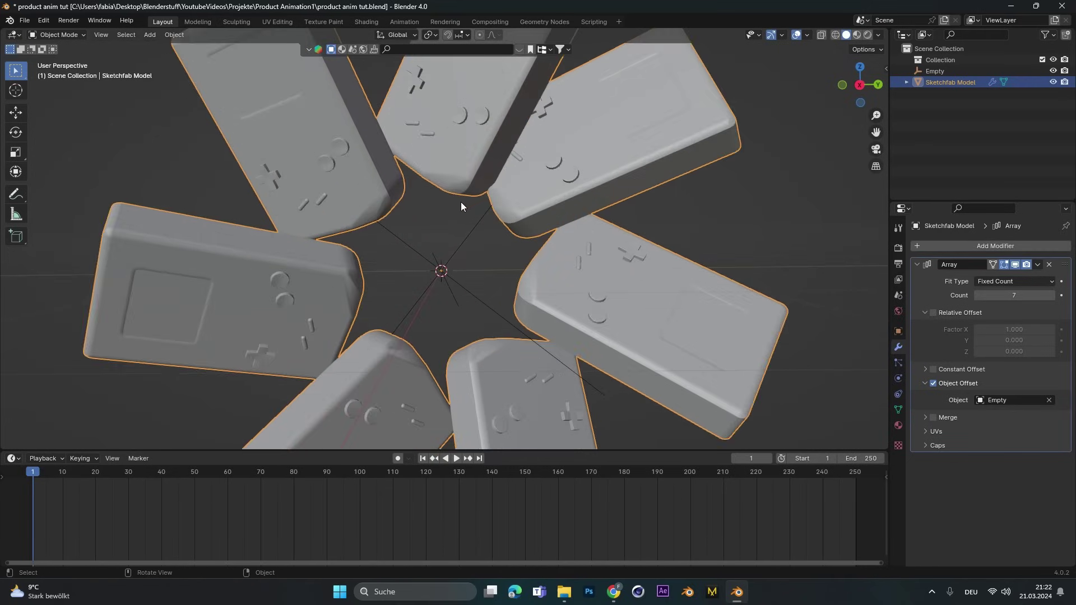
pyautogui.scroll(-5, 475, 311)
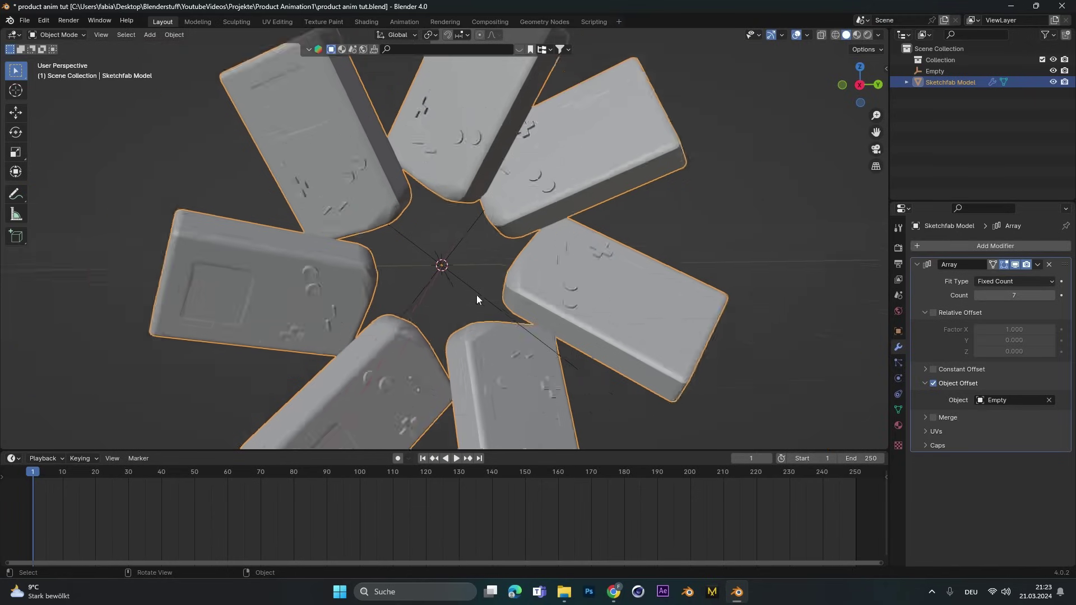
# Step: Set the Game Boy's origin to Center of Mass (Surface)
pyautogui.click(174, 35)
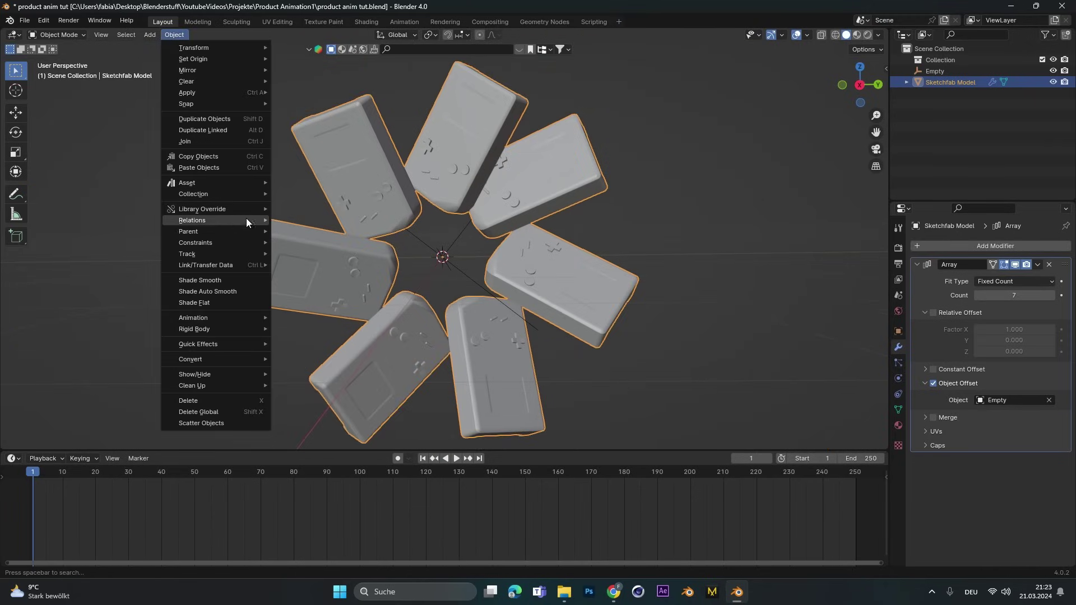
pyautogui.moveTo(216, 60)
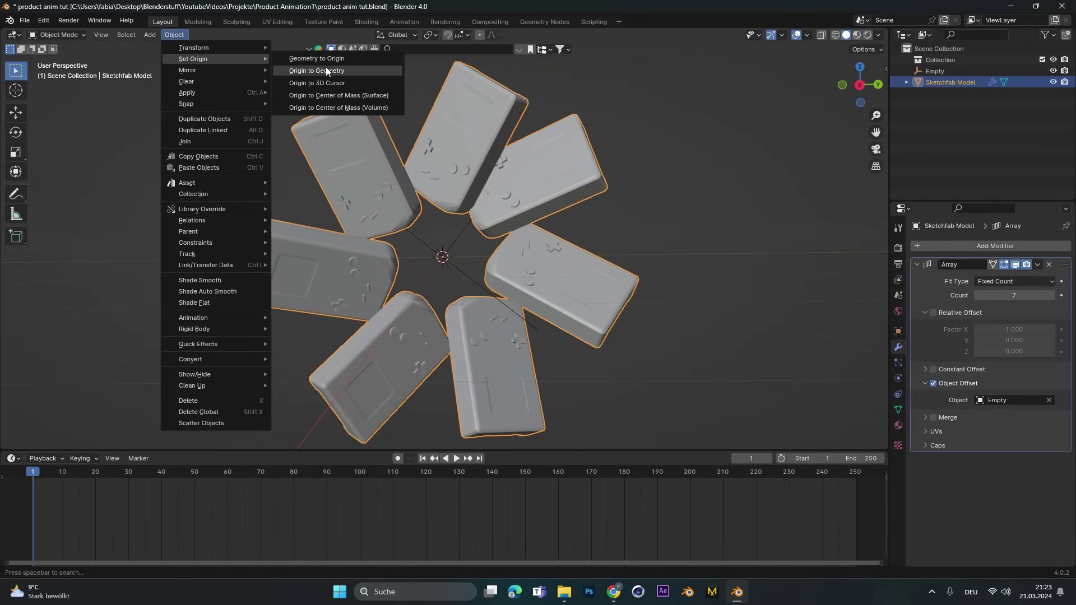
pyautogui.click(345, 95)
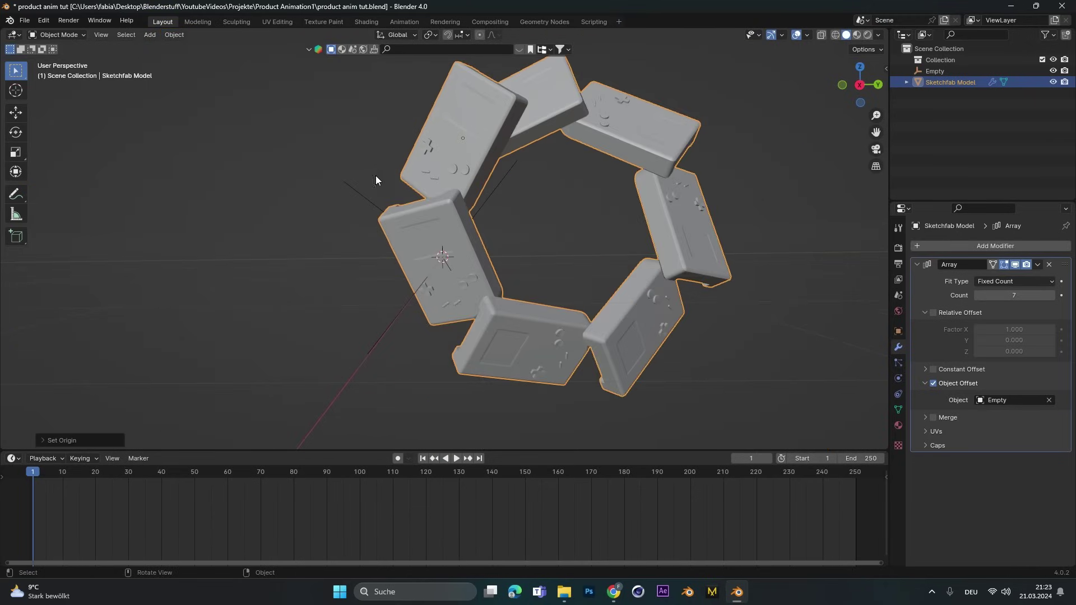
# Step: Move and rotate the Game Boy so the seven copies form a face-on flower
pyautogui.click(574, 233)
pyautogui.click(465, 142)
pyautogui.press('g')
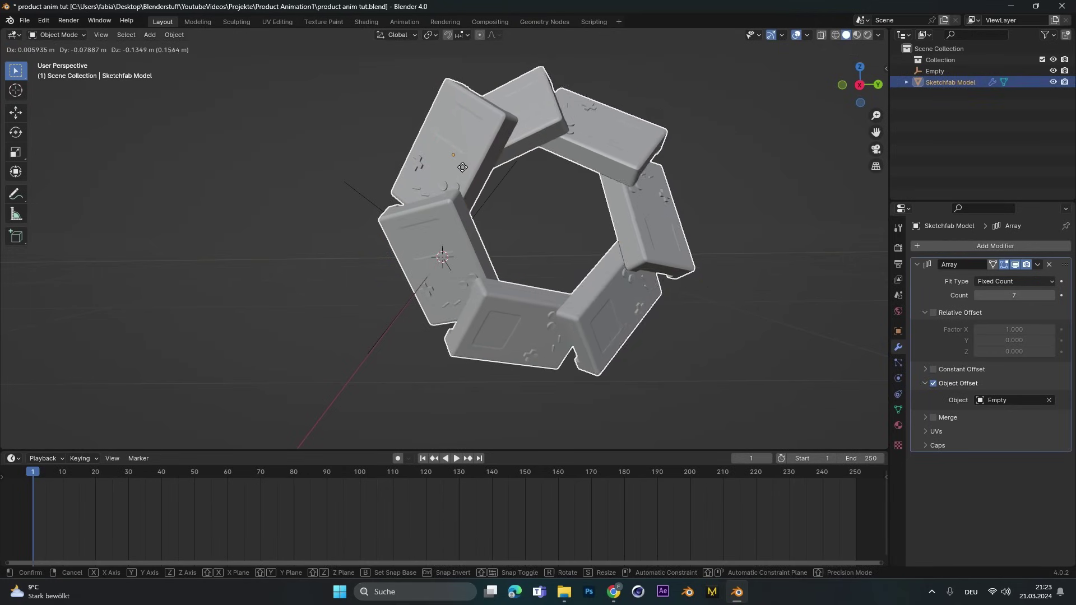
pyautogui.click(435, 133)
pyautogui.moveTo(507, 160); pyautogui.dragTo(445, 133, button='middle')
pyautogui.press('r')
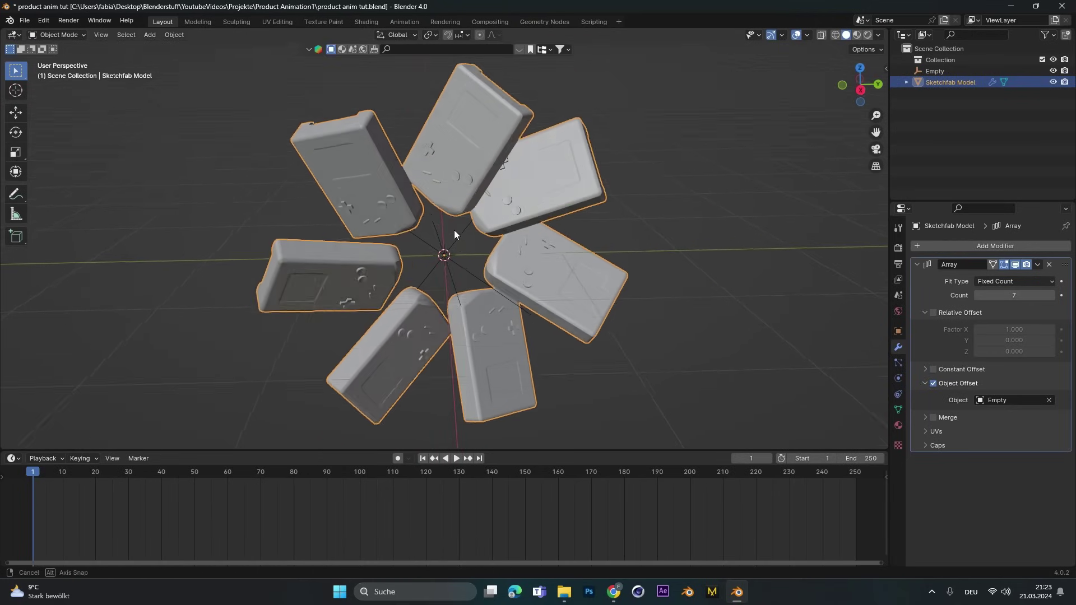
pyautogui.click(451, 220)
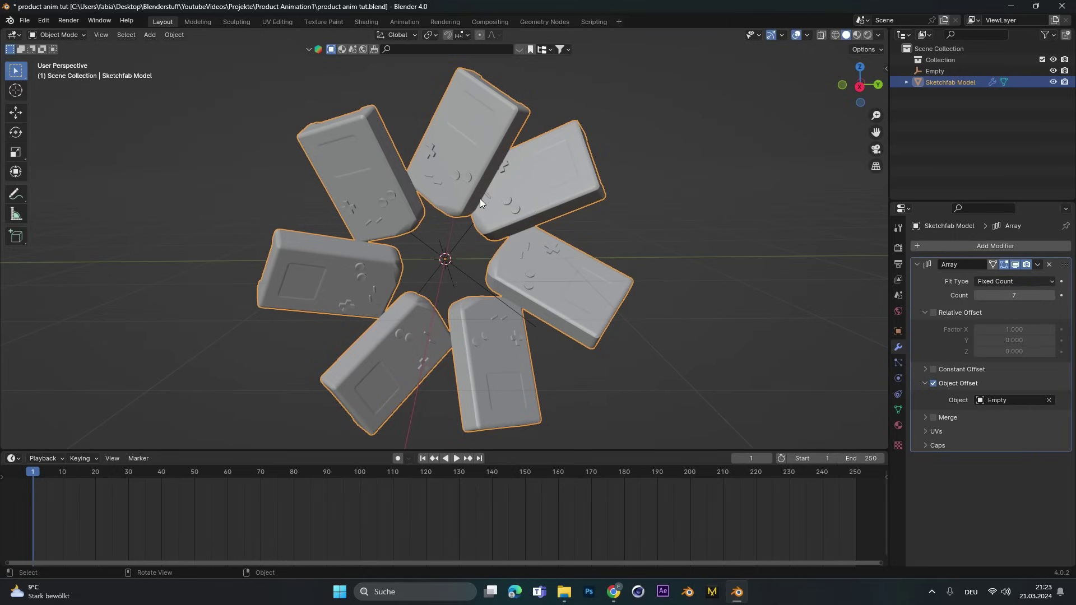
# Step: Start moving the mesh in Edit Mode, cancel the move, and select the Empty
pyautogui.press('Tab')
pyautogui.moveTo(476, 203); pyautogui.dragTo(473, 213, button='middle')
pyautogui.press('g')
pyautogui.rightClick(473, 216)
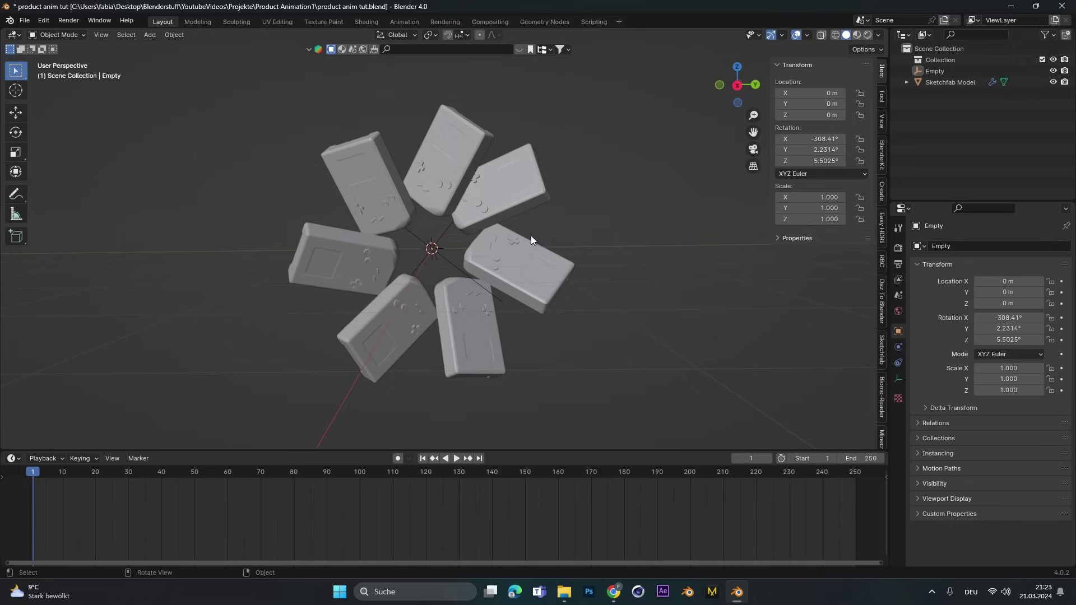
pyautogui.click(453, 263)
# Step: Set all three of the Empty's rotation values to 0
pyautogui.moveTo(824, 139); pyautogui.dragTo(825, 161)
pyautogui.write('0')
pyautogui.press('Return')
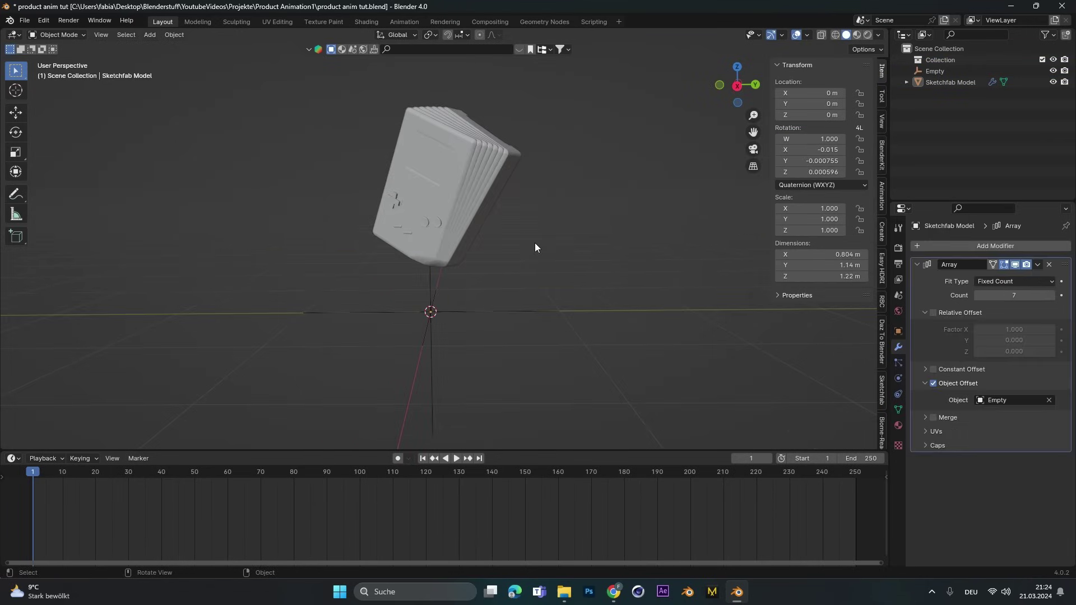
# Step: Apply All Transforms to the Game Boy model
pyautogui.click(459, 169)
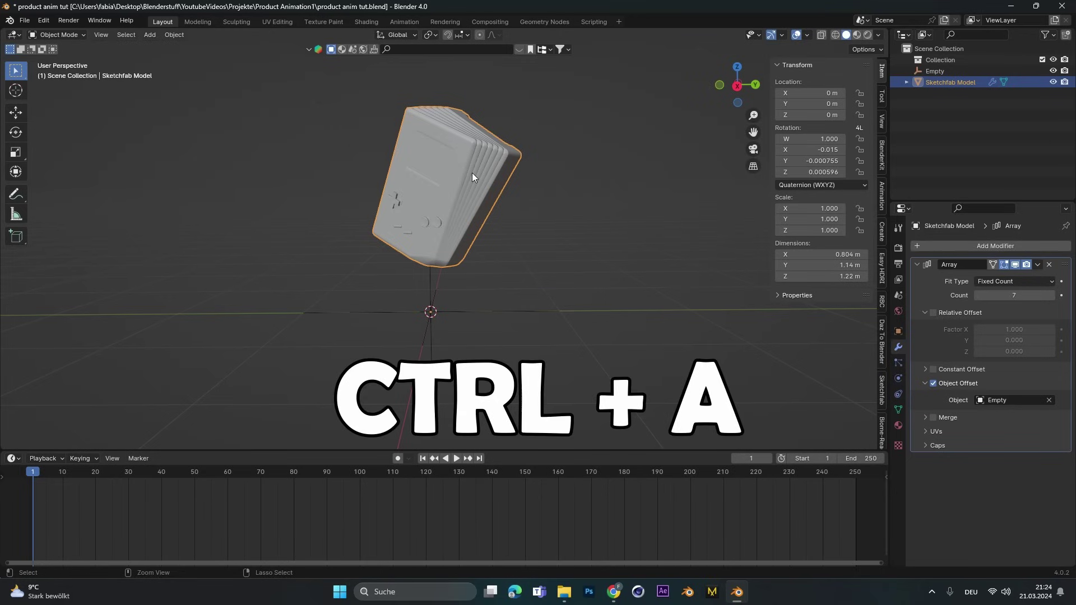
pyautogui.hotkey('ctrl', 'a')
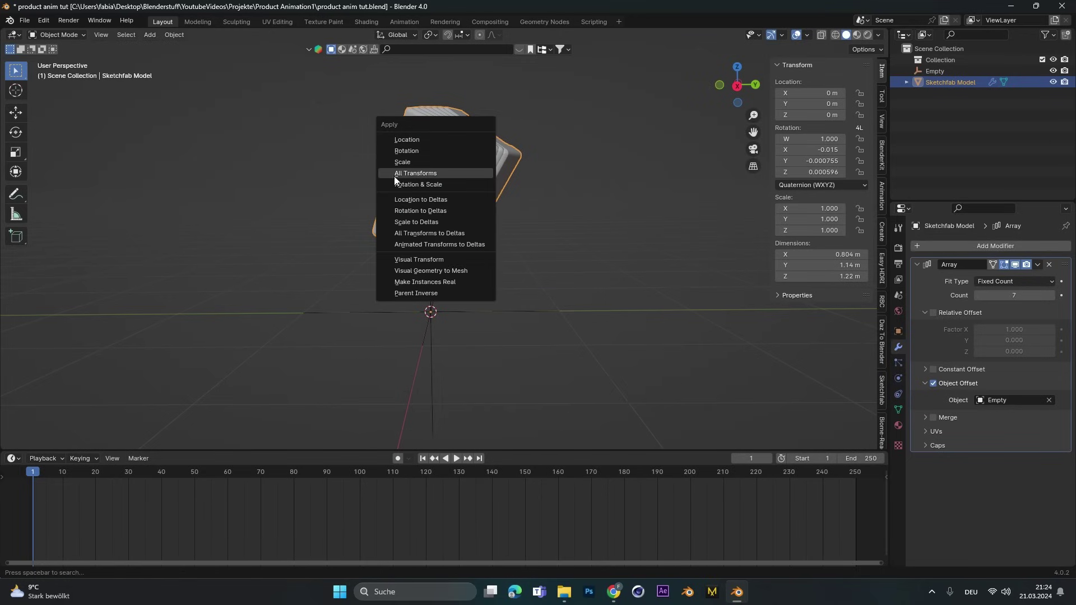
pyautogui.click(453, 174)
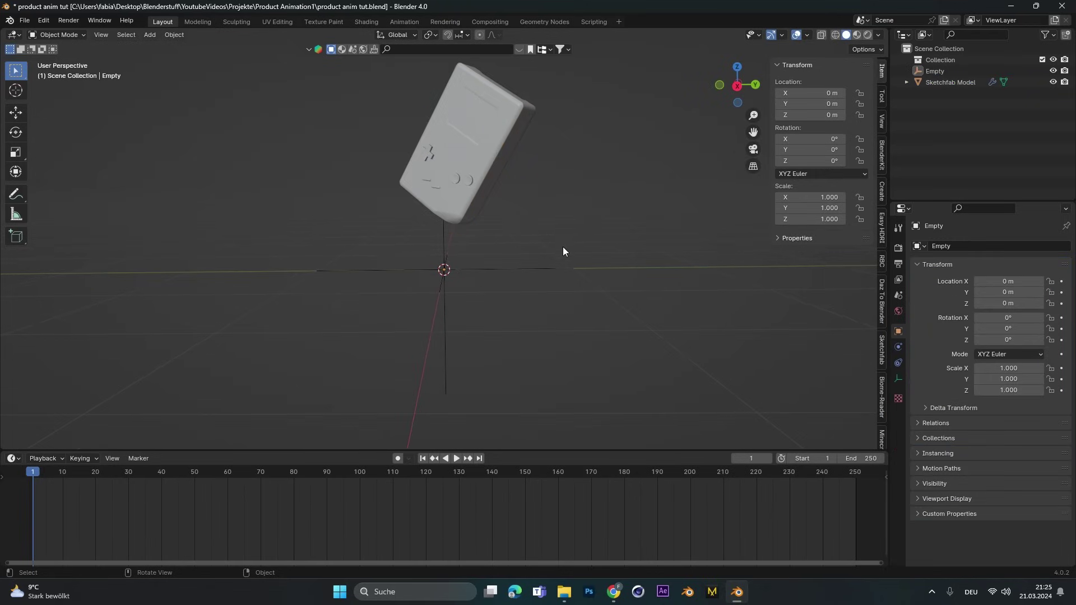
# Step: Keyframe the Empty's rotation at frame 1
pyautogui.click(539, 267)
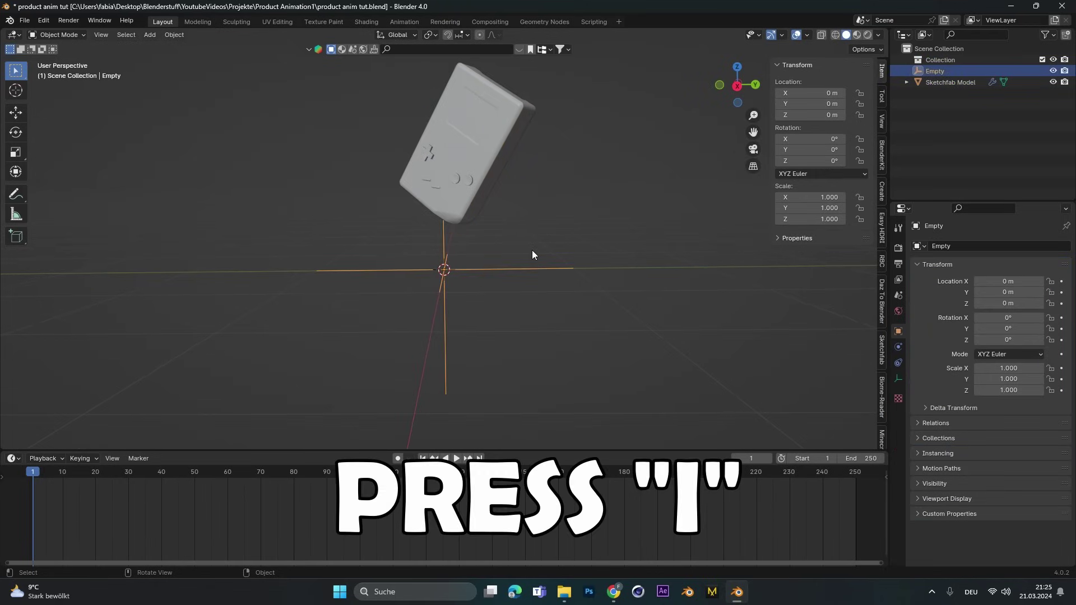
pyautogui.press('i')
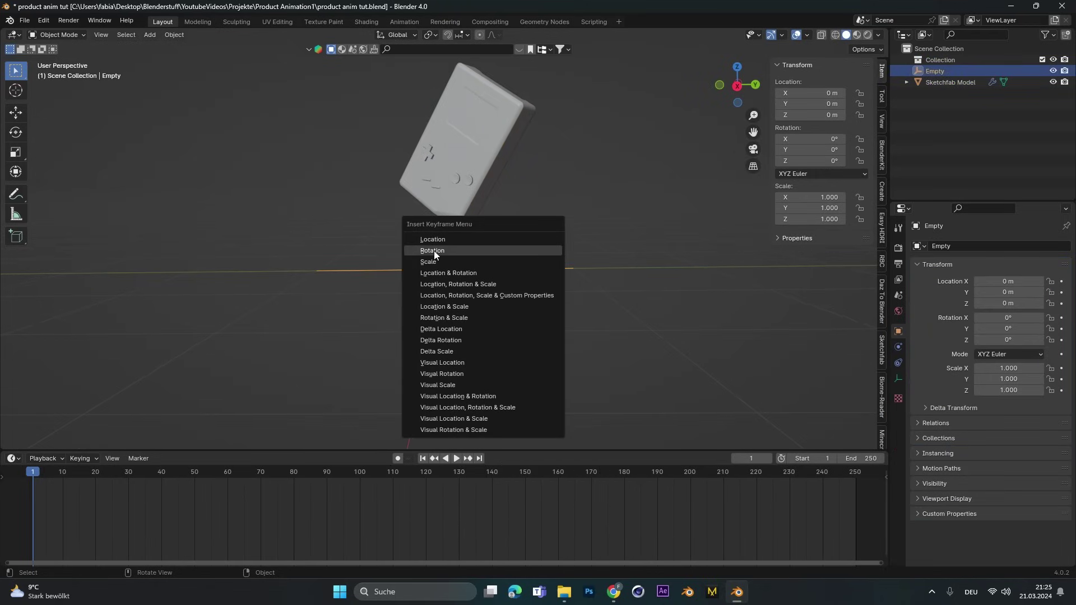
pyautogui.click(453, 251)
# Step: At frame 80, rotate the Empty to -51.643° on X and keyframe its rotation
pyautogui.moveTo(70, 476); pyautogui.dragTo(295, 486)
pyautogui.press('r')
pyautogui.press('x')
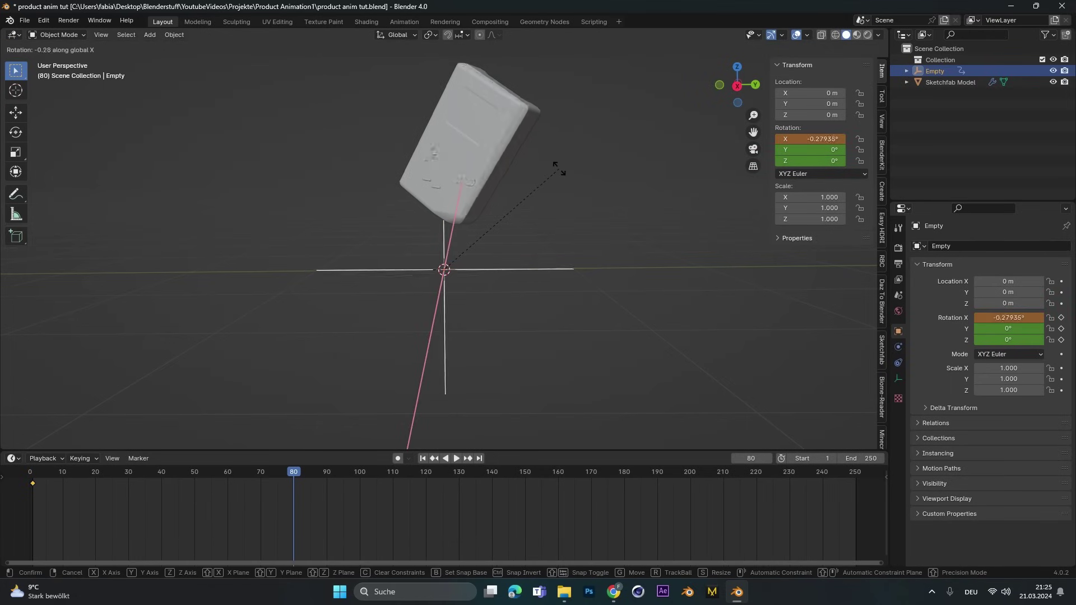
pyautogui.click(568, 267)
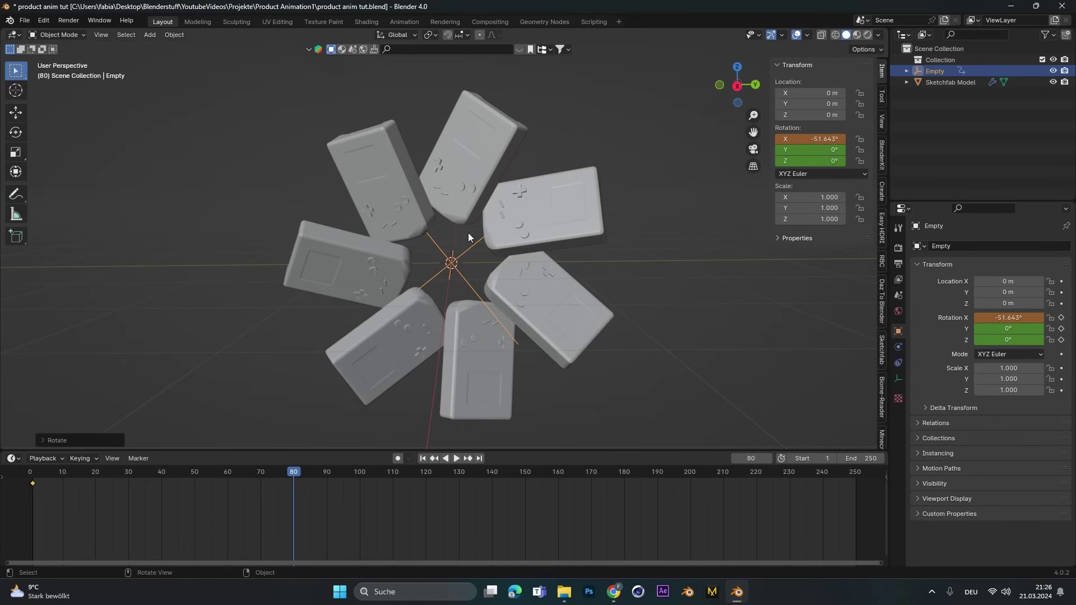
pyautogui.press('i')
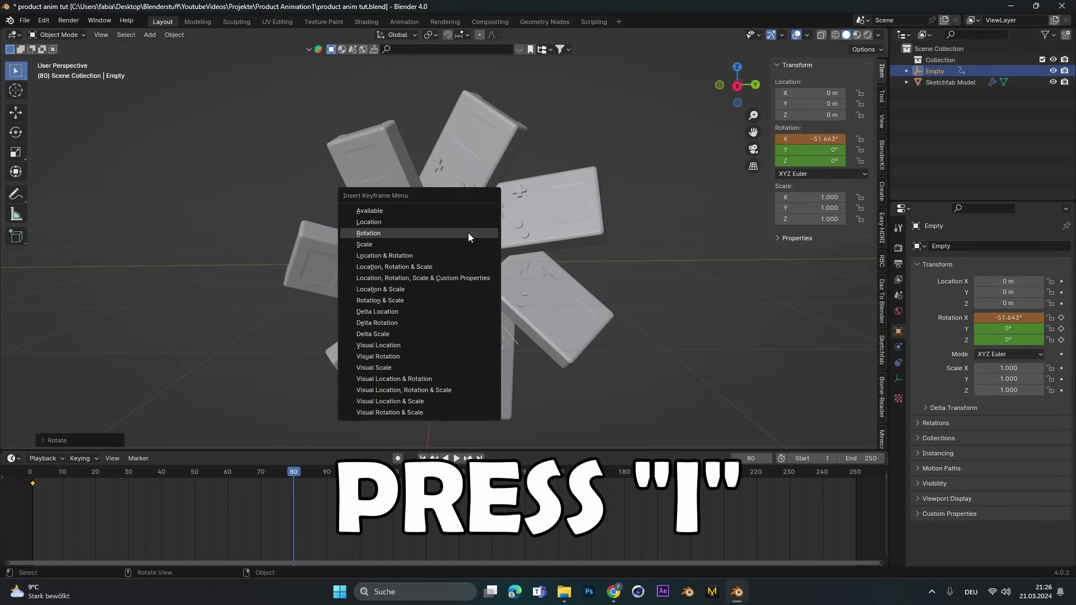
pyautogui.click(358, 233)
# Step: Play the animation from the first frame, then stop it
pyautogui.hotkey('shift', 'Left')
pyautogui.click(460, 459)
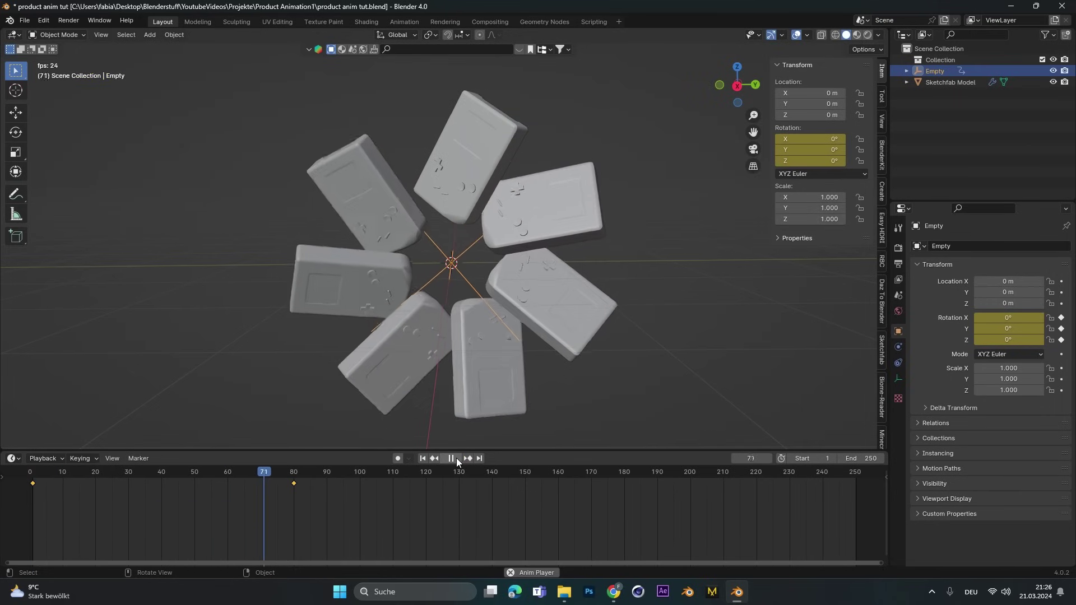
pyautogui.click(456, 459)
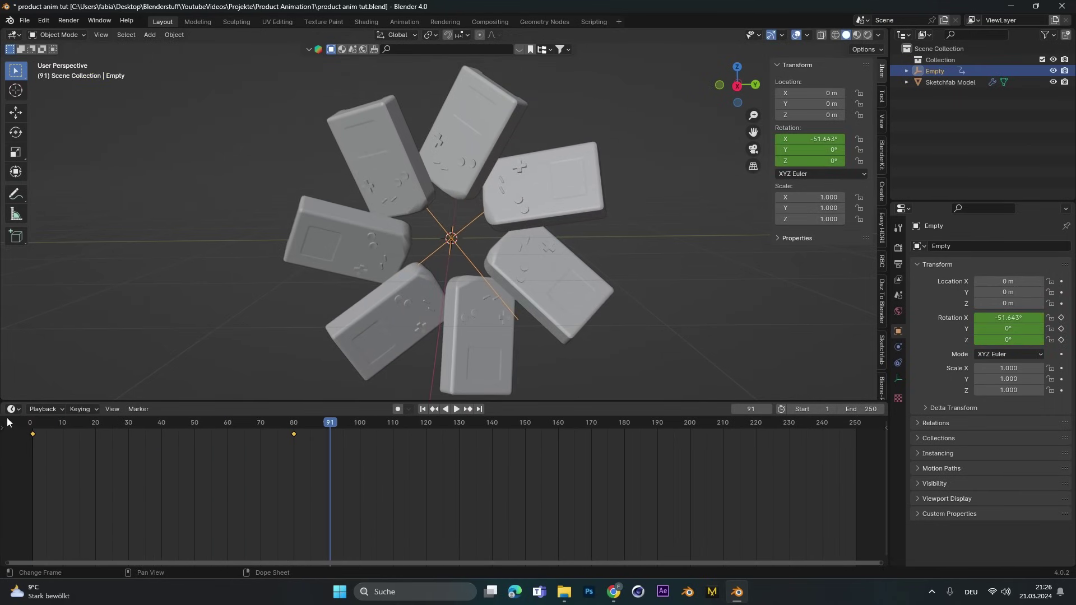
# Step: Turn the timeline into the Graph Editor and isolate the X Euler Rotation curve
pyautogui.click(11, 410)
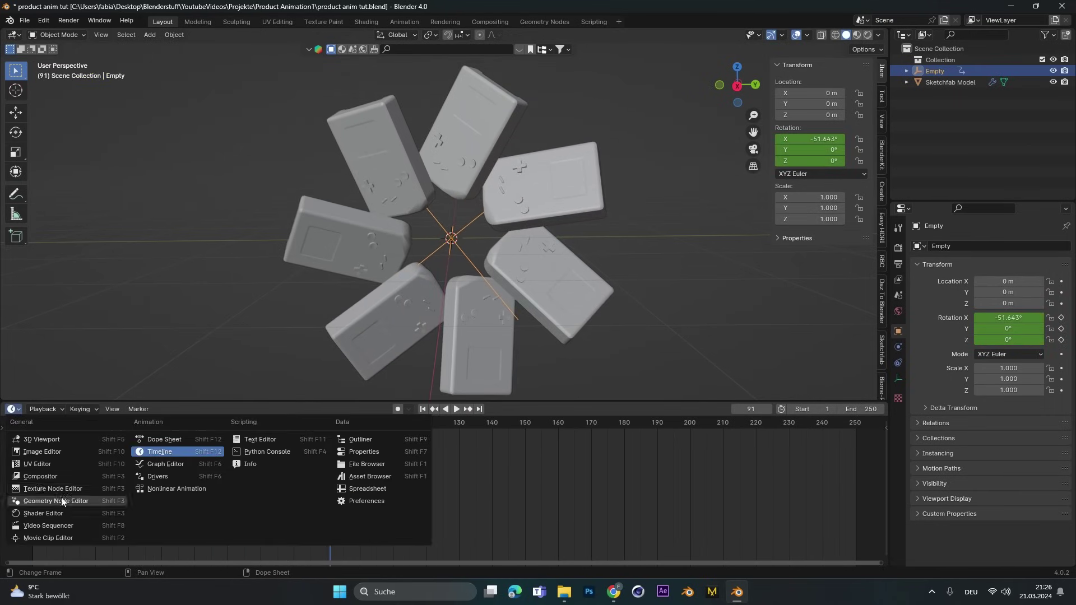
pyautogui.click(162, 469)
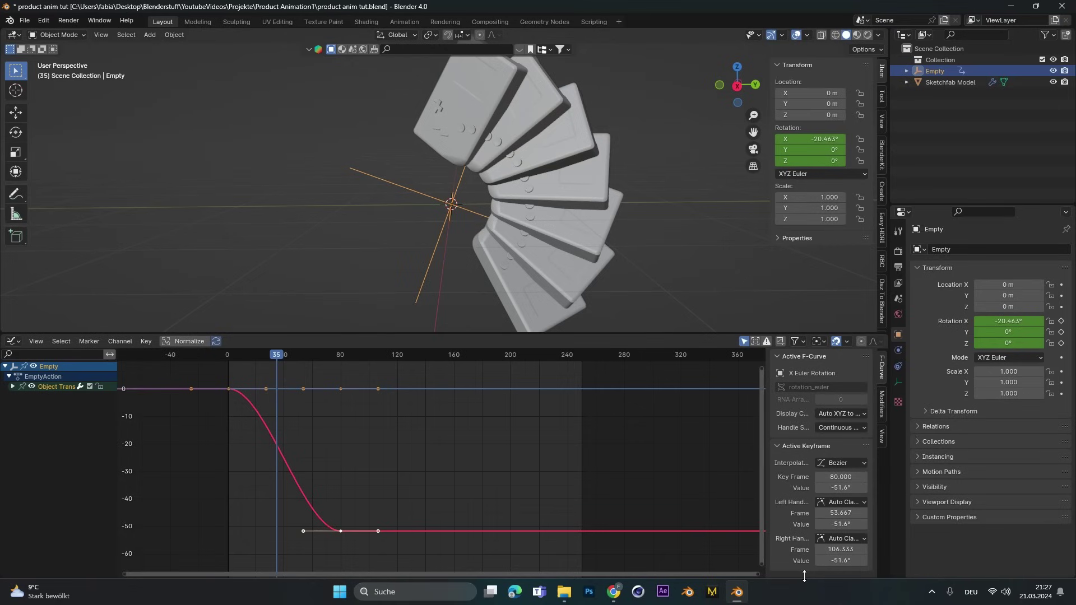
pyautogui.moveTo(770, 577); pyautogui.dragTo(437, 576)
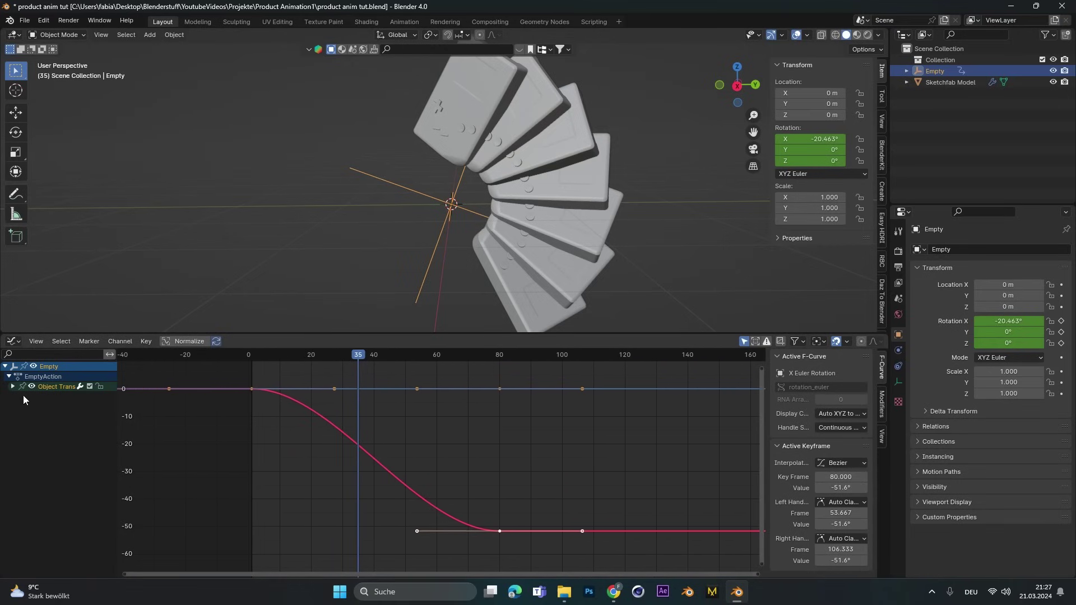
pyautogui.click(13, 387)
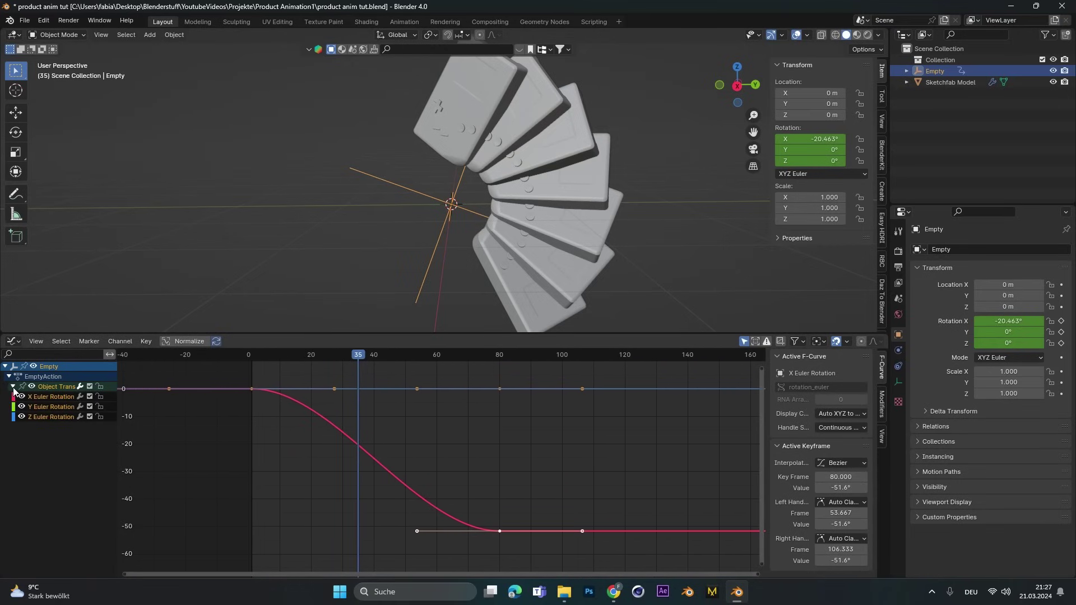
pyautogui.click(42, 398)
# Step: Try a curve handle adjustment, cancel it, and scrub through the spin
pyautogui.moveTo(417, 533); pyautogui.dragTo(421, 473)
pyautogui.rightClick(421, 473)
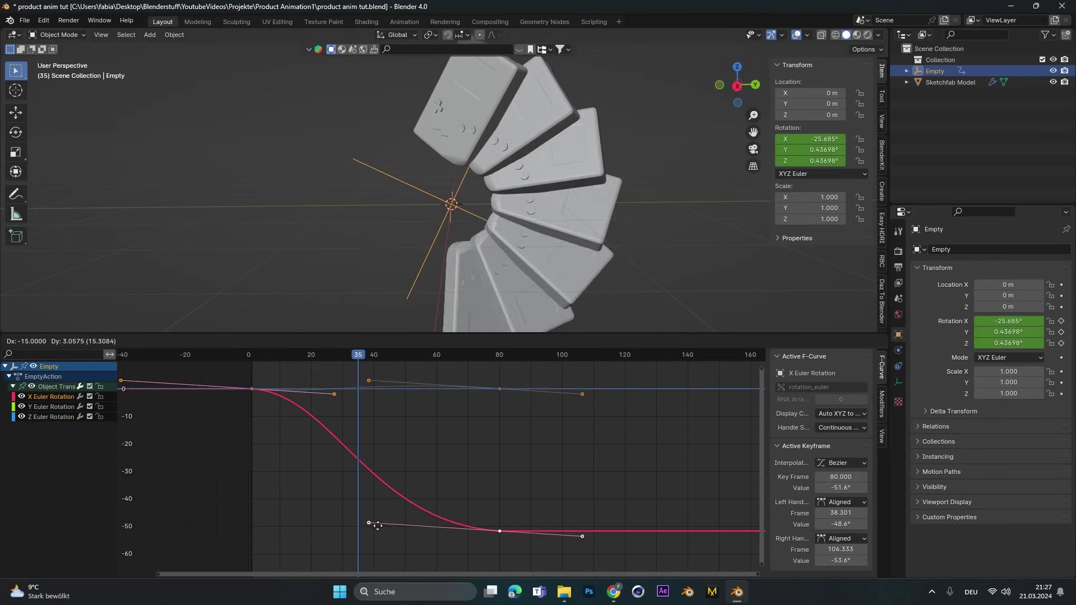
pyautogui.click(281, 359)
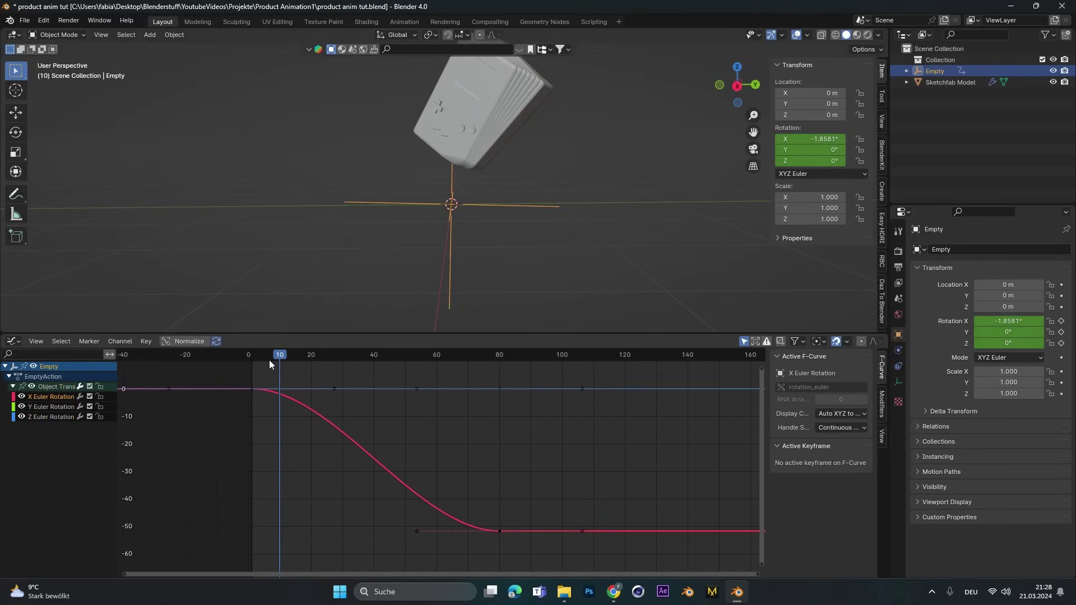
pyautogui.moveTo(269, 360); pyautogui.dragTo(256, 357)
pyautogui.moveTo(259, 481); pyautogui.dragTo(473, 537)
pyautogui.hotkey('shift', 'Left')
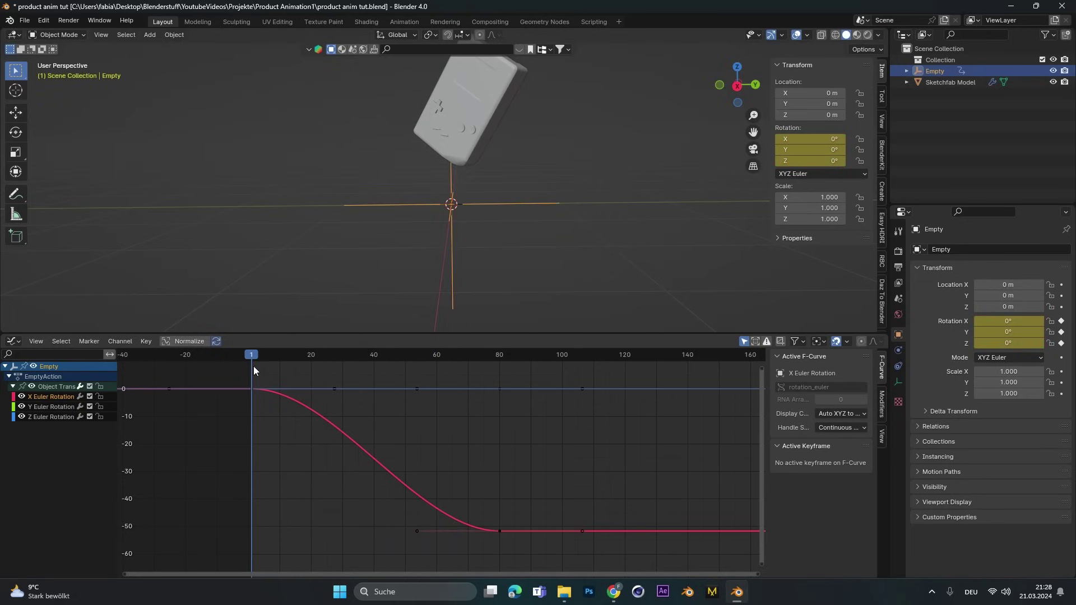
pyautogui.moveTo(253, 358); pyautogui.dragTo(273, 537)
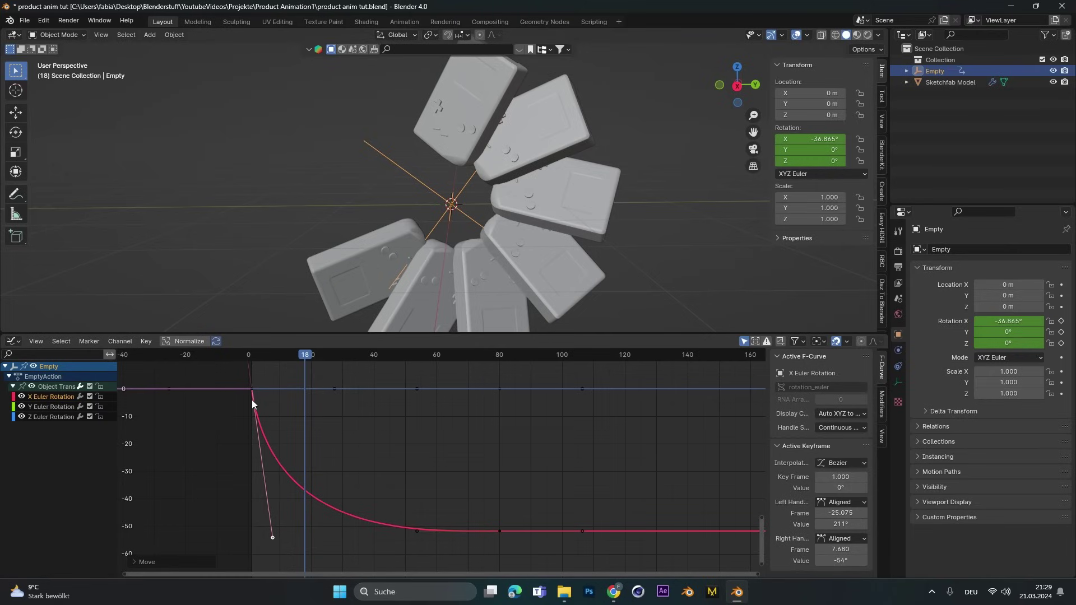
# Step: Drag the frame-1 key's handle down steeply (frame 5.893, −52.4°) and preview the playback
pyautogui.click(358, 523)
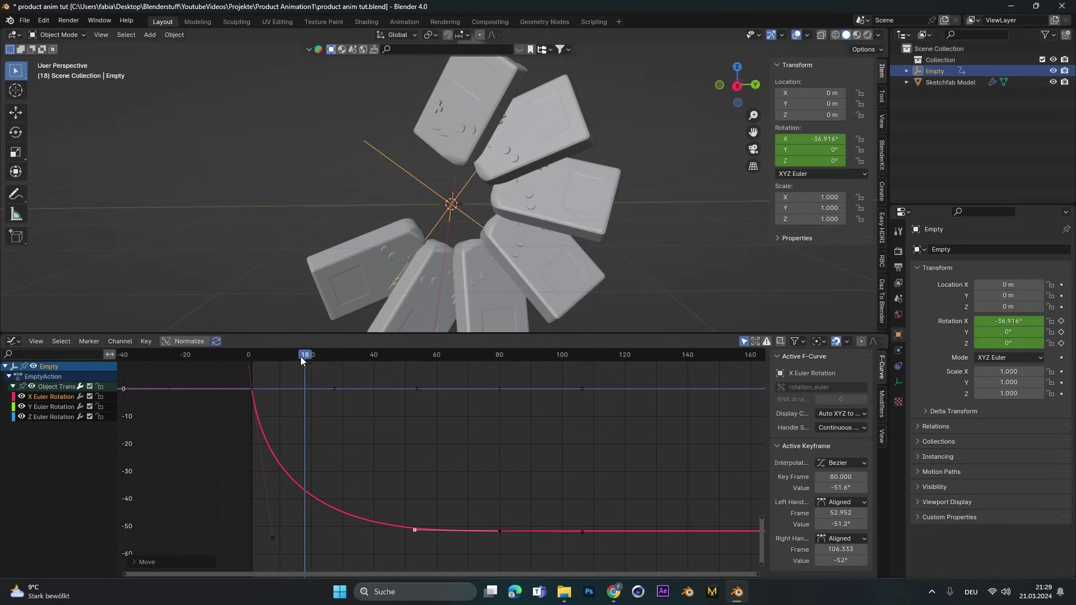
pyautogui.moveTo(301, 357); pyautogui.dragTo(251, 361)
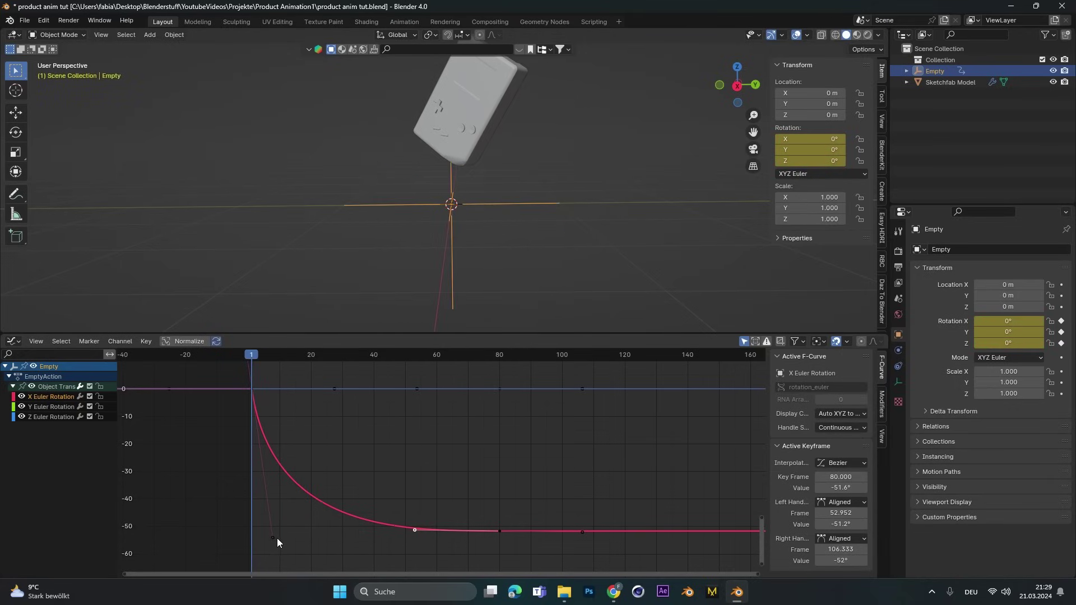
pyautogui.moveTo(273, 539)
pyautogui.mouseDown()
pyautogui.moveTo(263, 552)
pyautogui.moveTo(271, 533)
pyautogui.mouseUp()
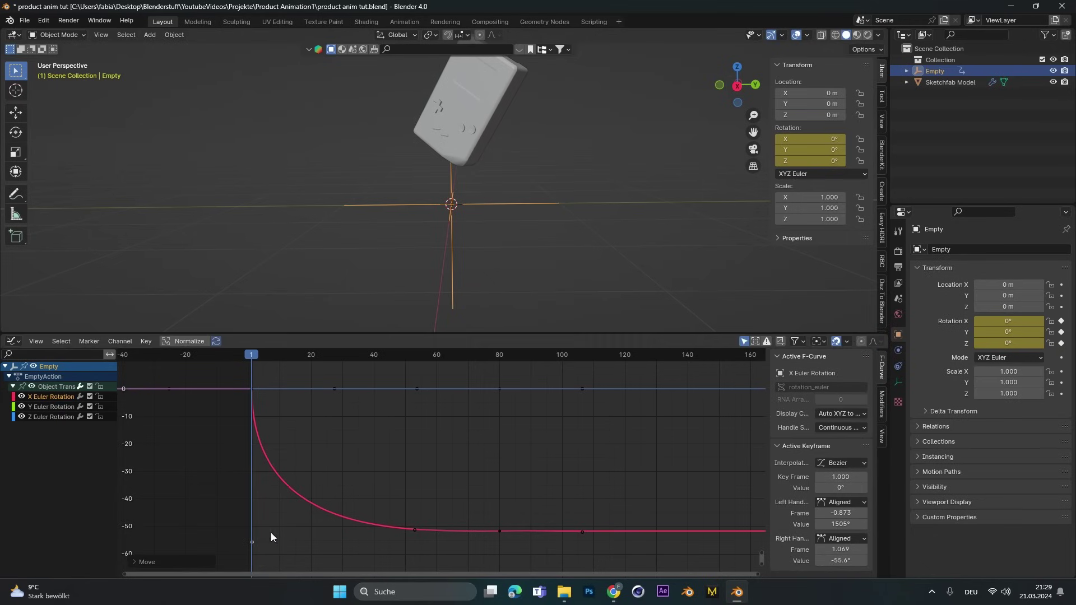
pyautogui.press('space')
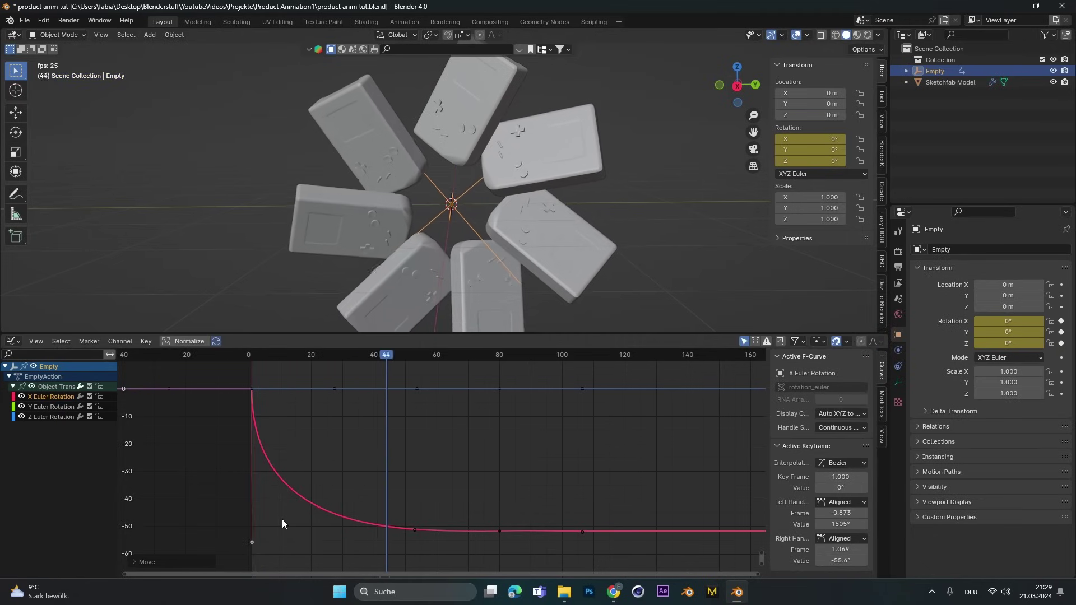
pyautogui.press('Escape')
pyautogui.hotkey('ctrl', 'z')
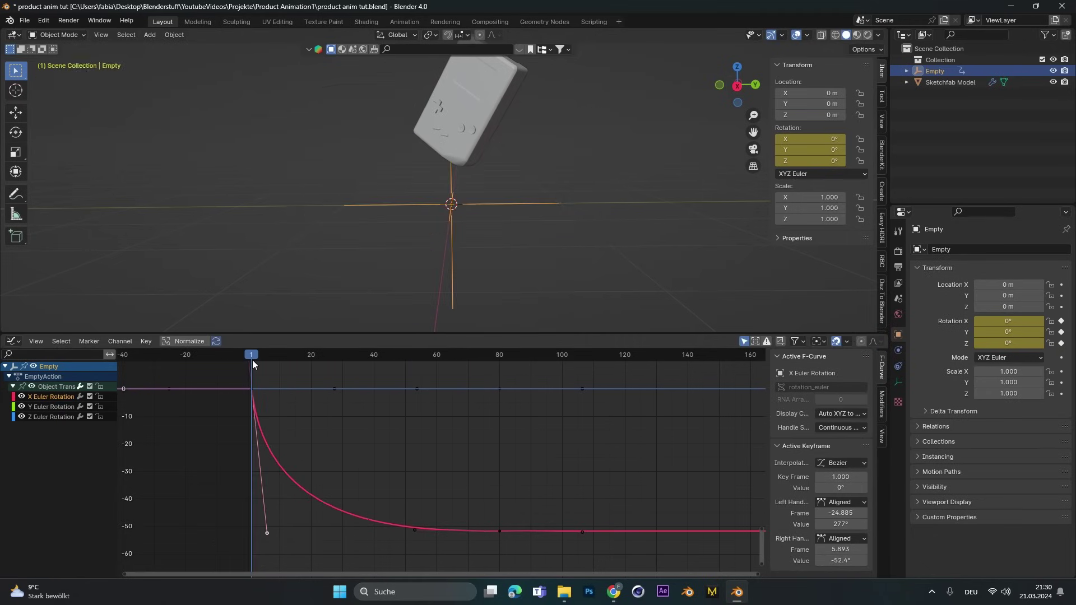
# Step: Stop playback and orbit around the Game Boys with overlays and floor grid shown
pyautogui.press('space')
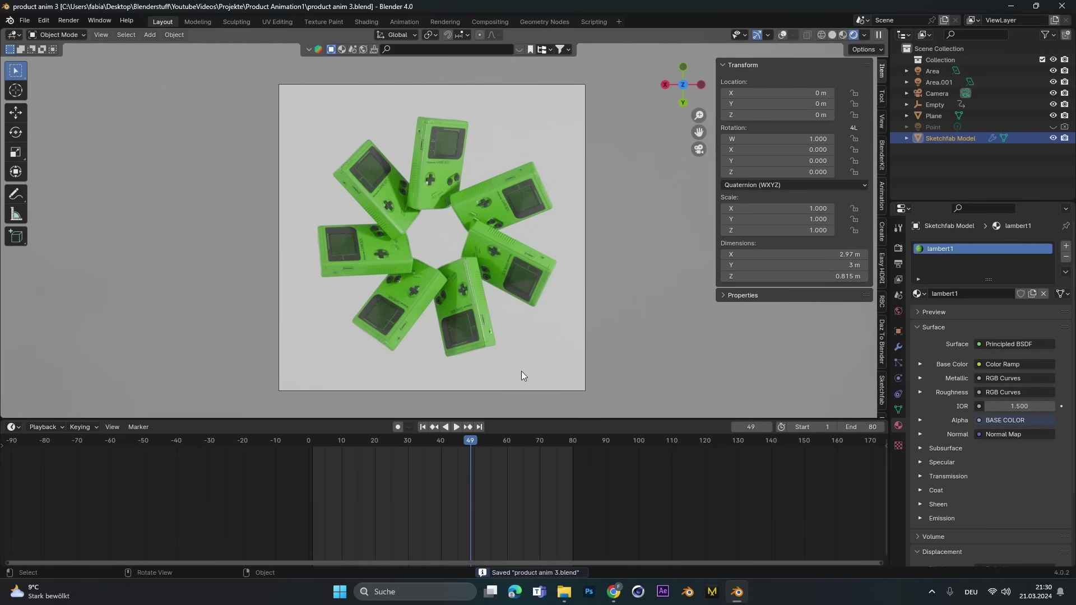
pyautogui.moveTo(622, 260); pyautogui.dragTo(523, 260, button='middle')
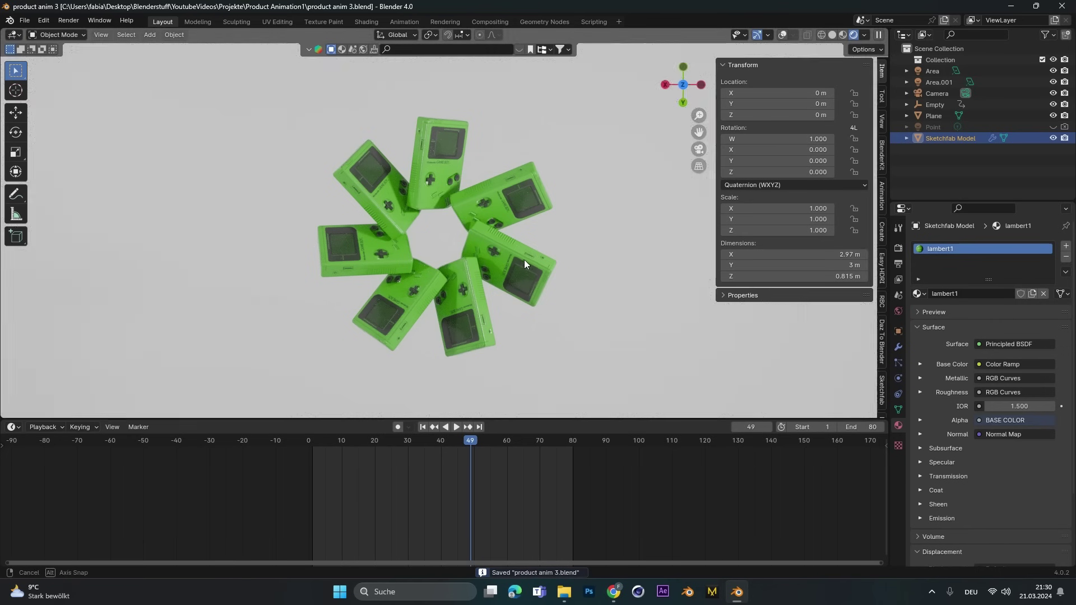
pyautogui.scroll(-4, 517, 261)
pyautogui.click(782, 34)
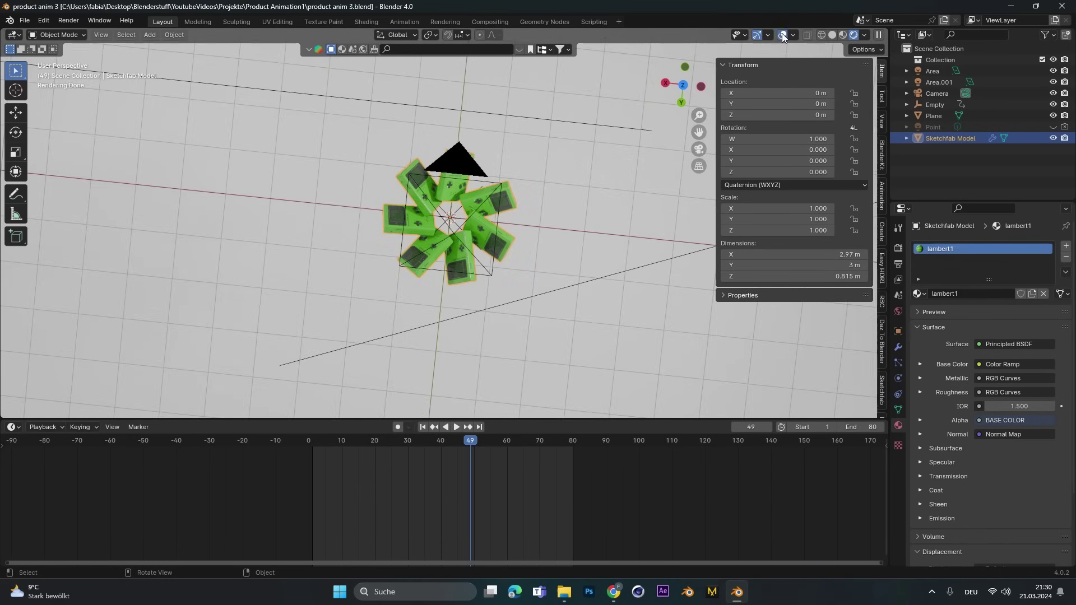
pyautogui.moveTo(628, 185); pyautogui.dragTo(510, 271, button='middle')
# Step: Play the seven Game Boys' spin animation through the scene camera view
pyautogui.scroll(-2, 497, 271)
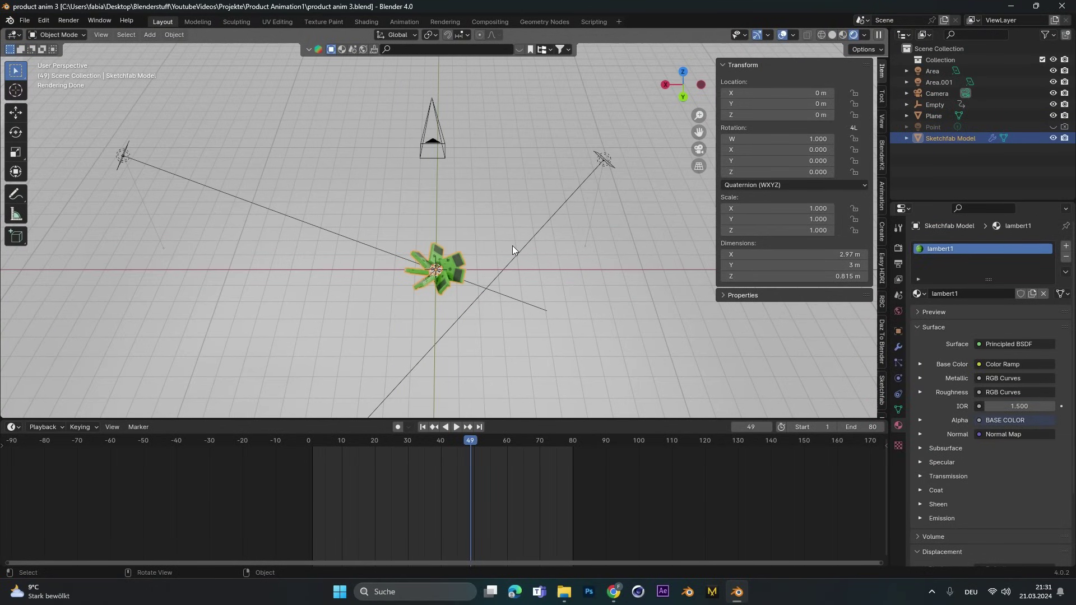
pyautogui.press('KP_0')
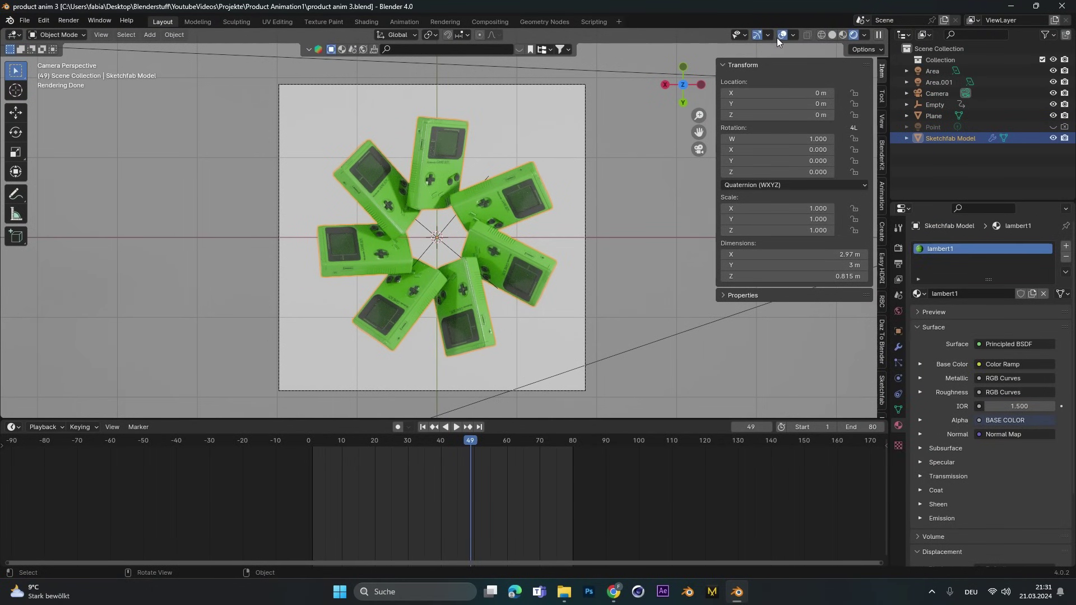
pyautogui.click(456, 427)
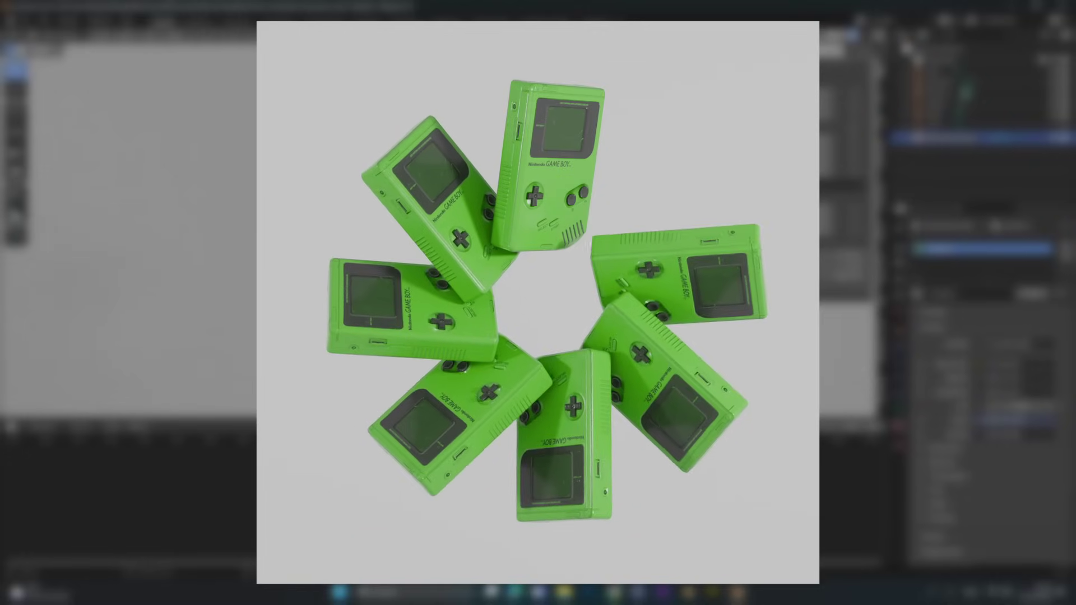